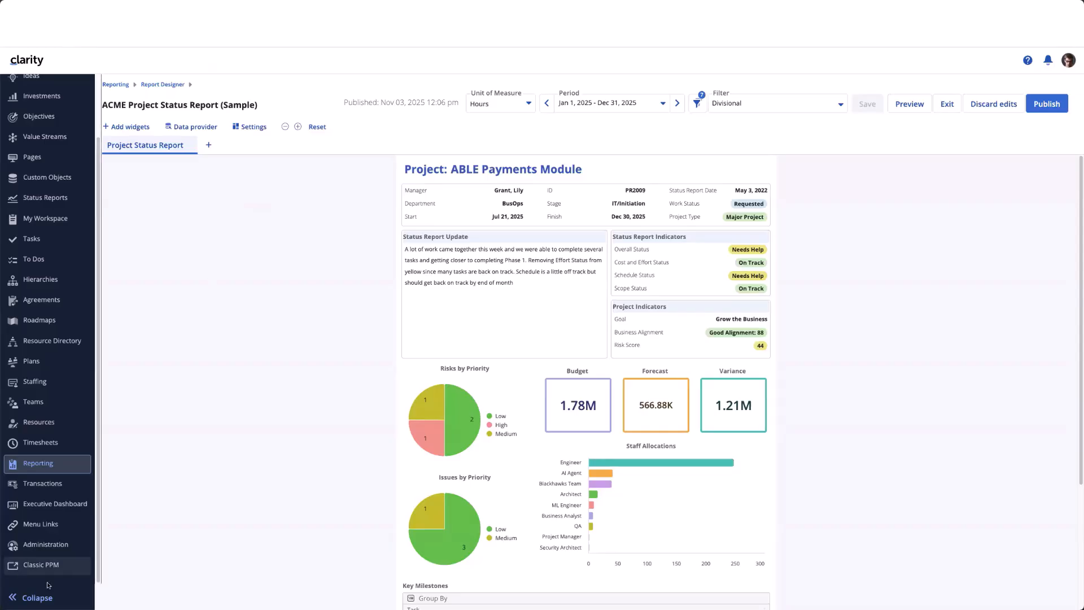
Collapse the navigation sidebar and view the report's period settings and list of saved filters.
click(37, 597)
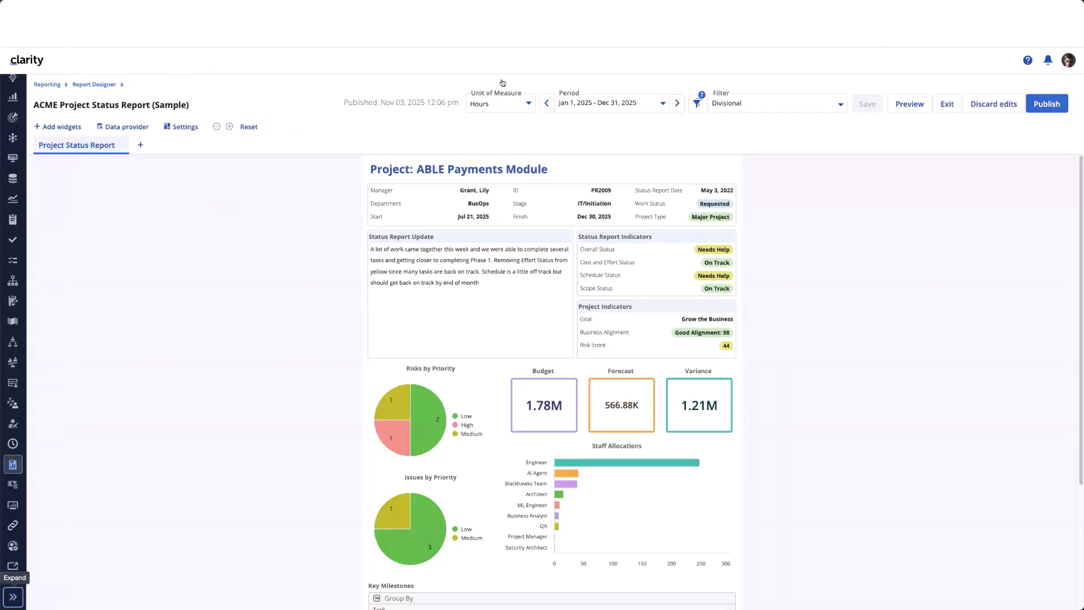
click(529, 106)
click(577, 72)
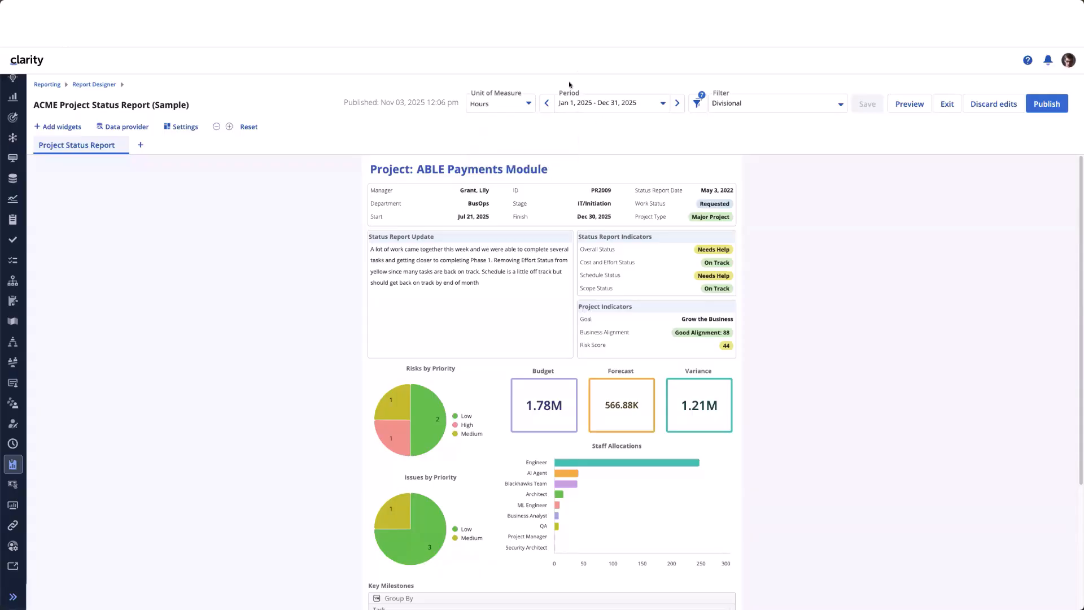
click(663, 105)
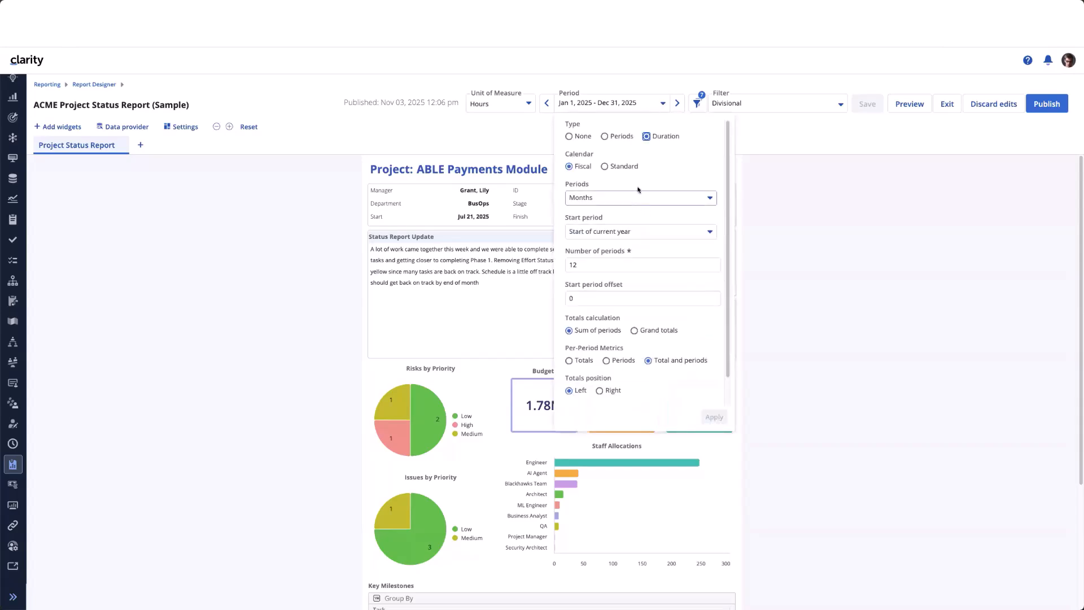
click(776, 131)
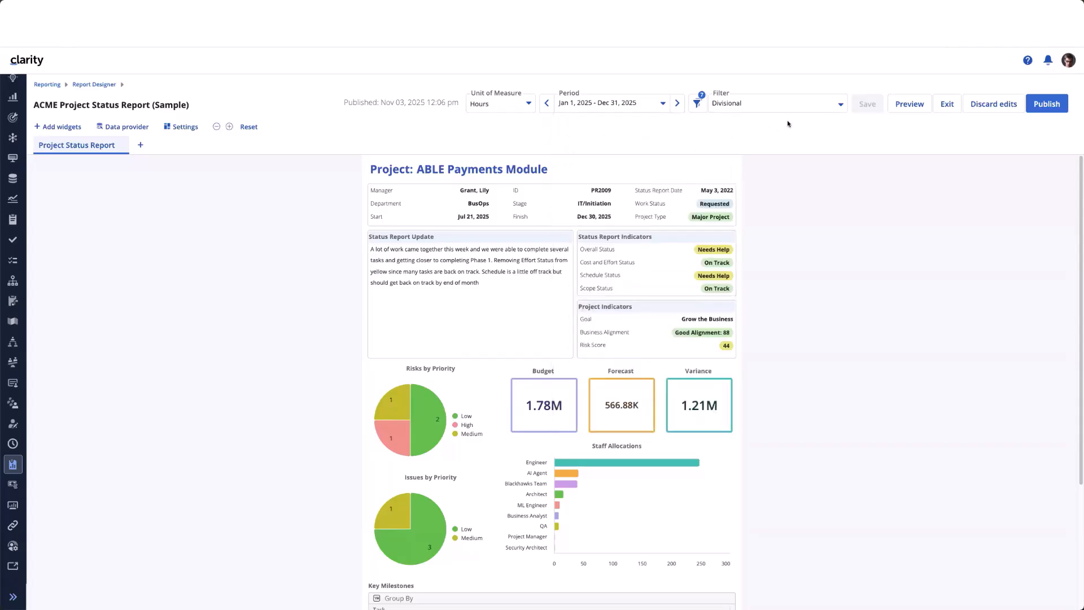
click(839, 106)
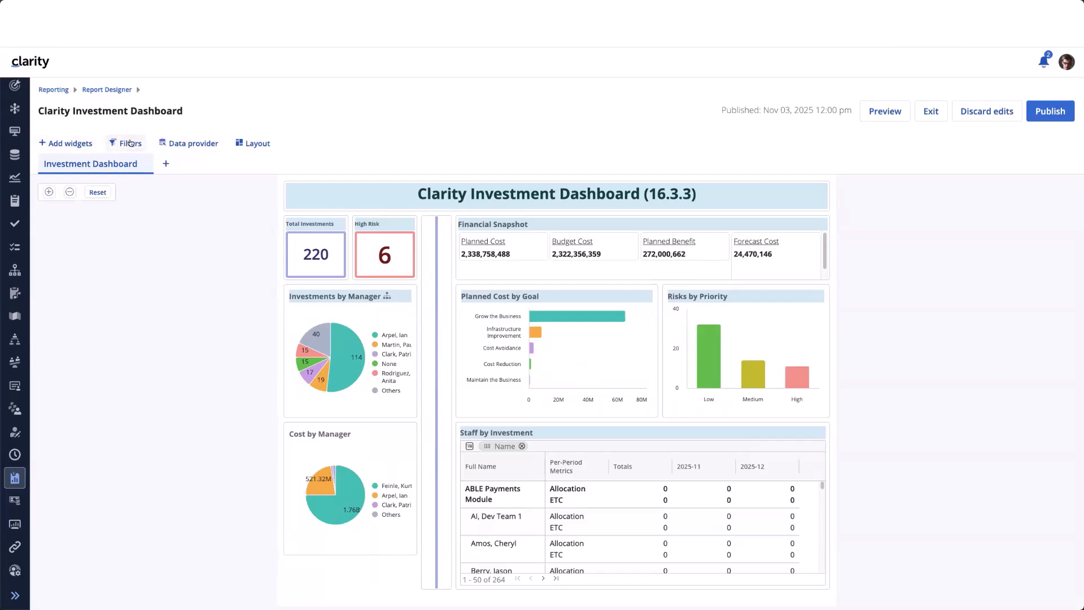
View the Clarity Investment Dashboard's report-level filters and its list of saved filters.
click(130, 143)
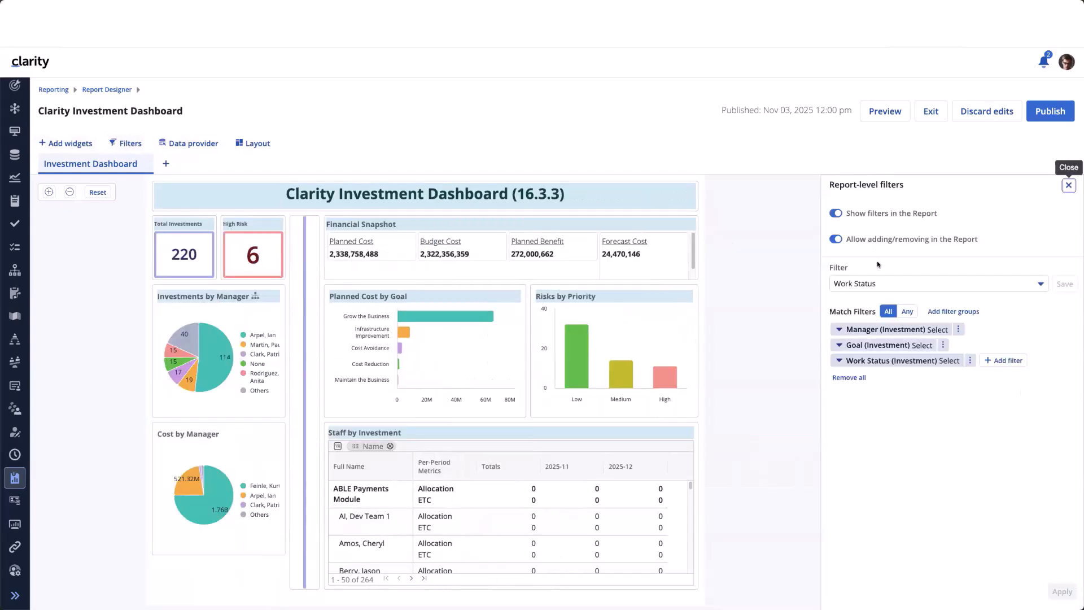
click(1042, 284)
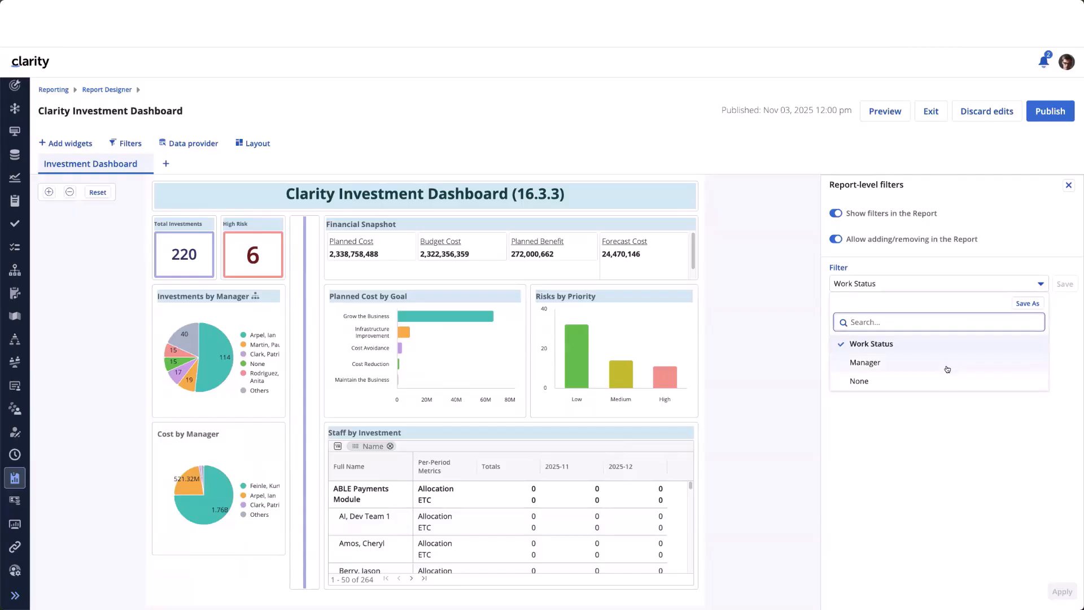
click(947, 365)
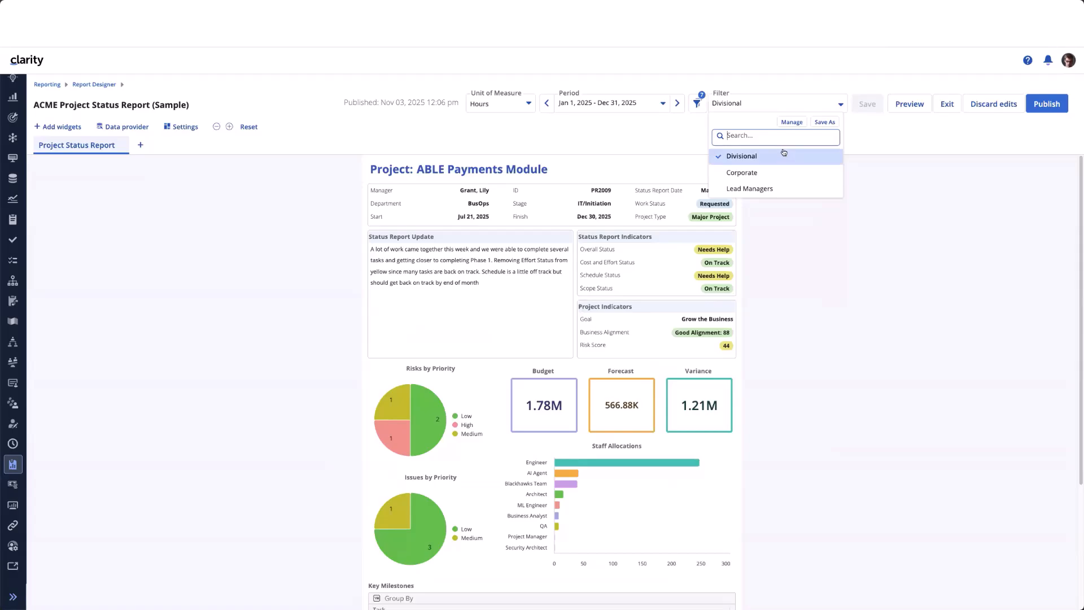
Show the ACME Project Status Report's filter bar and view the Department filter's options and selectable values.
click(697, 104)
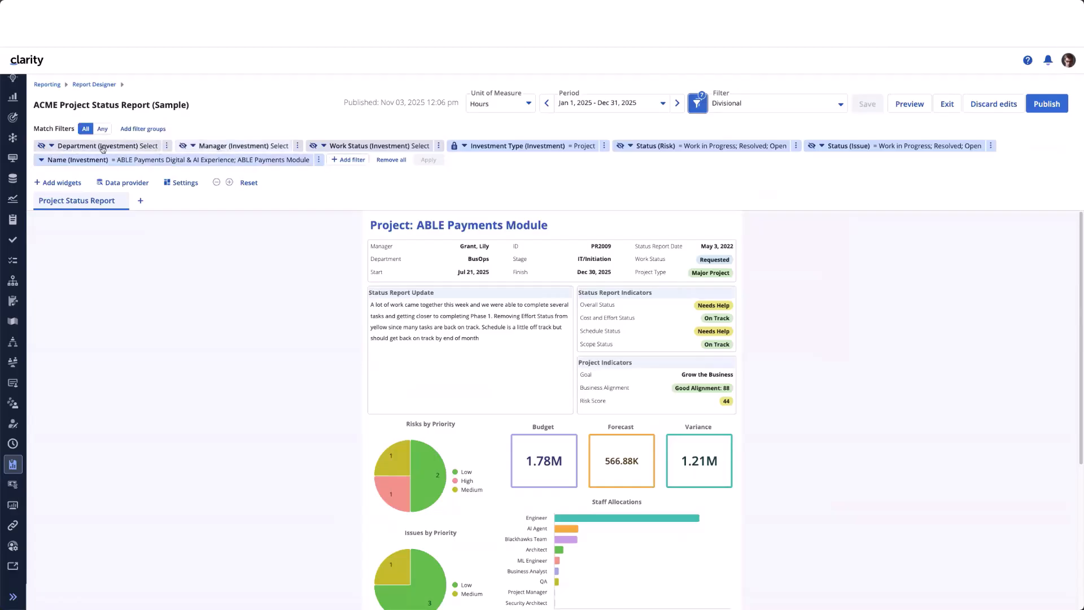
click(166, 146)
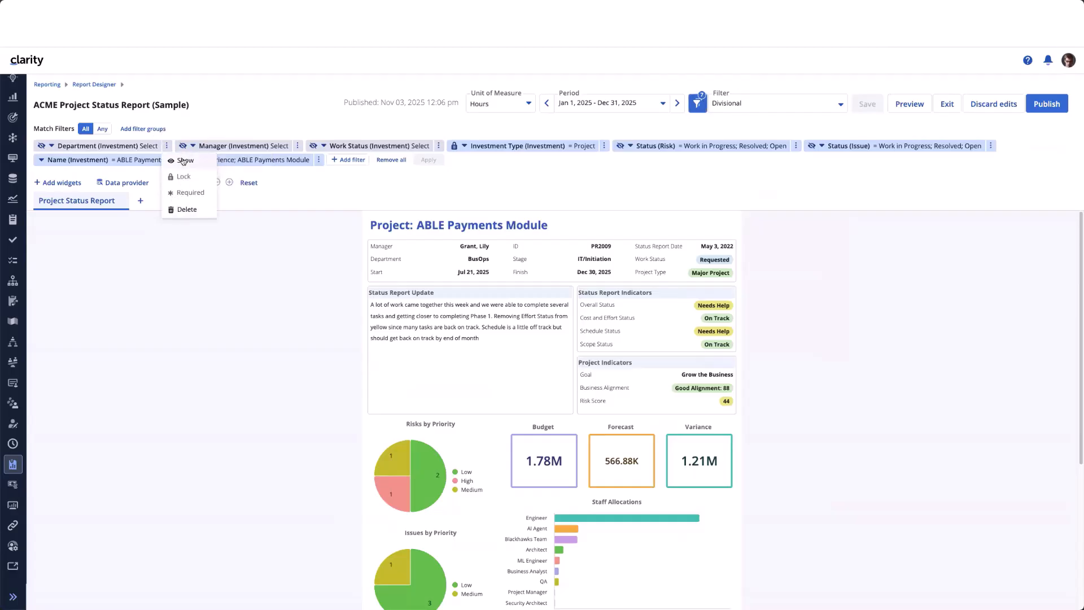
click(85, 147)
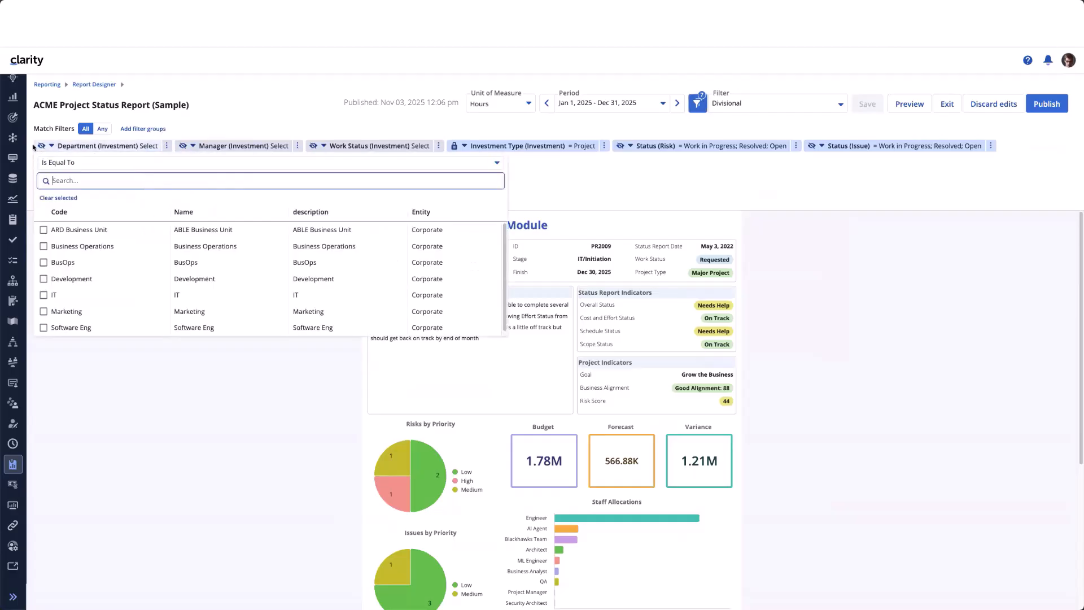
click(572, 185)
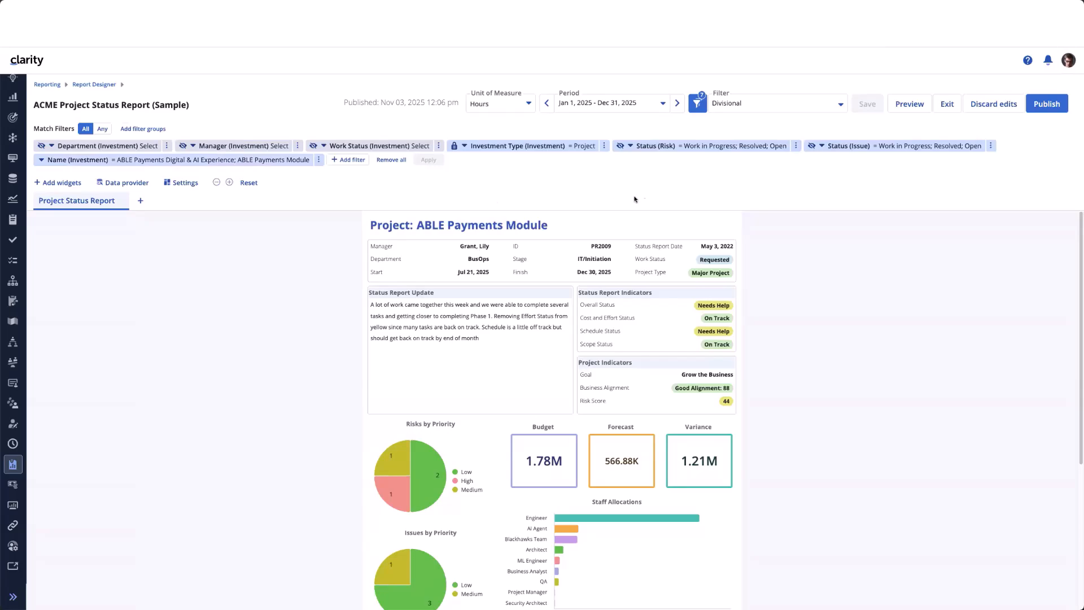
Load the Corporate saved filter and switch the report to the Lead Managers saved filter.
click(840, 107)
click(778, 173)
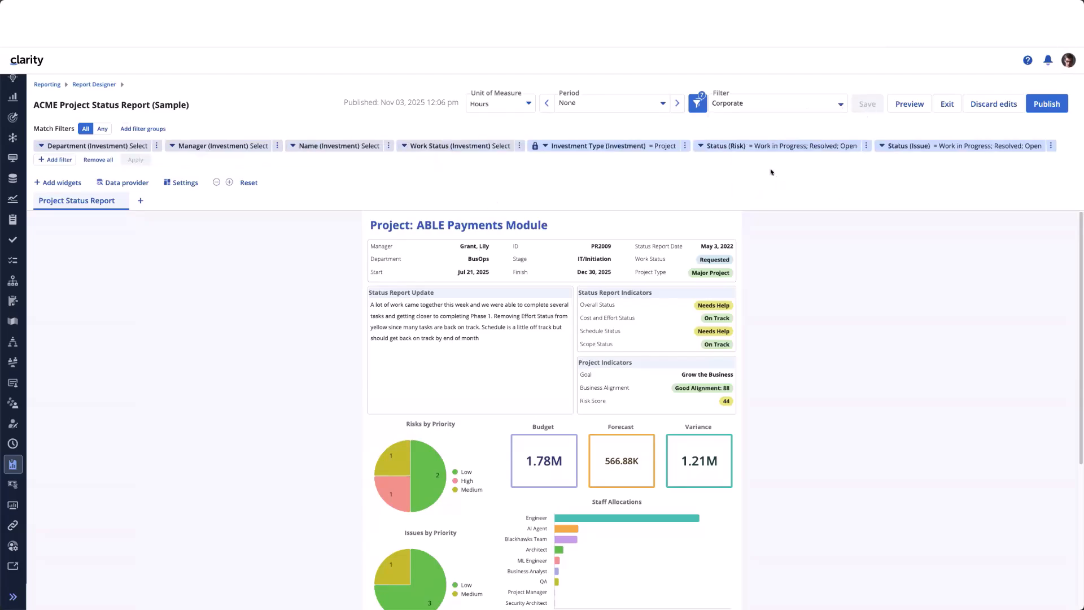
click(840, 105)
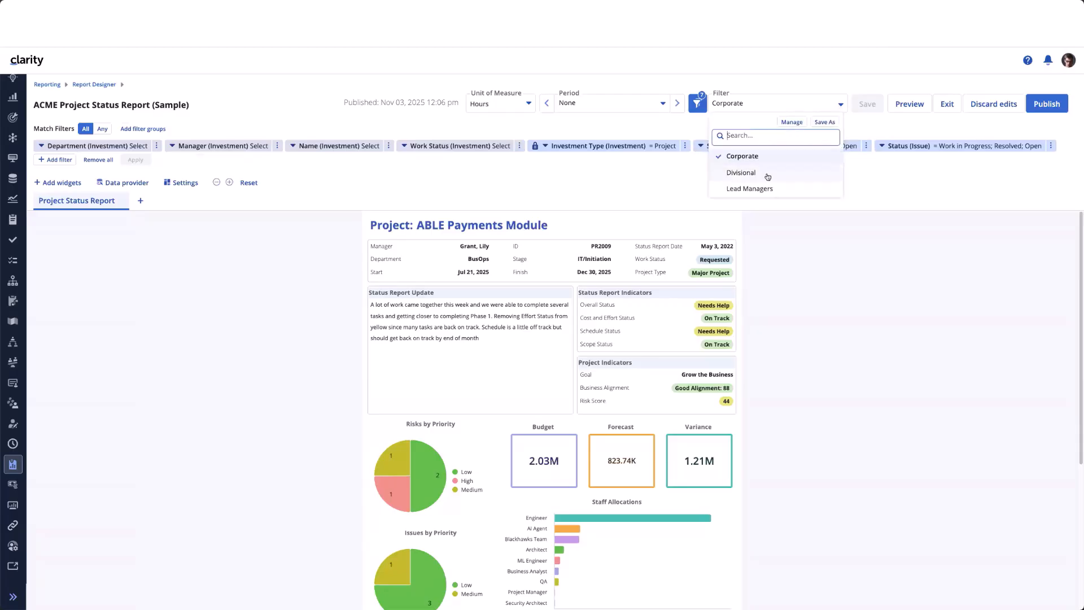
click(765, 191)
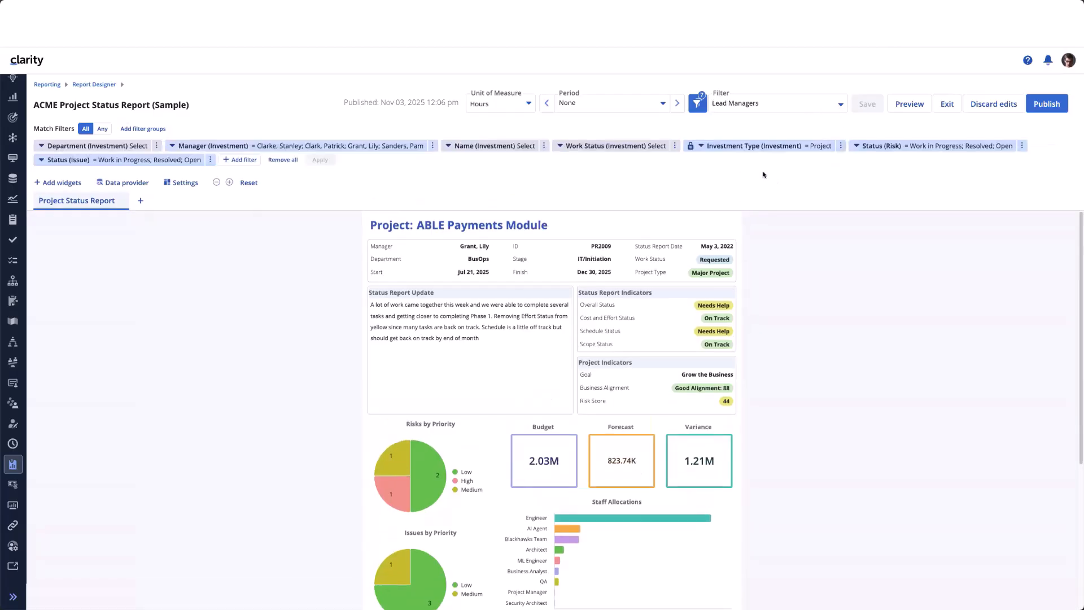
Search for "goal" among the filter attributes and add the investment Goal filter to the report.
click(238, 161)
text(goal)
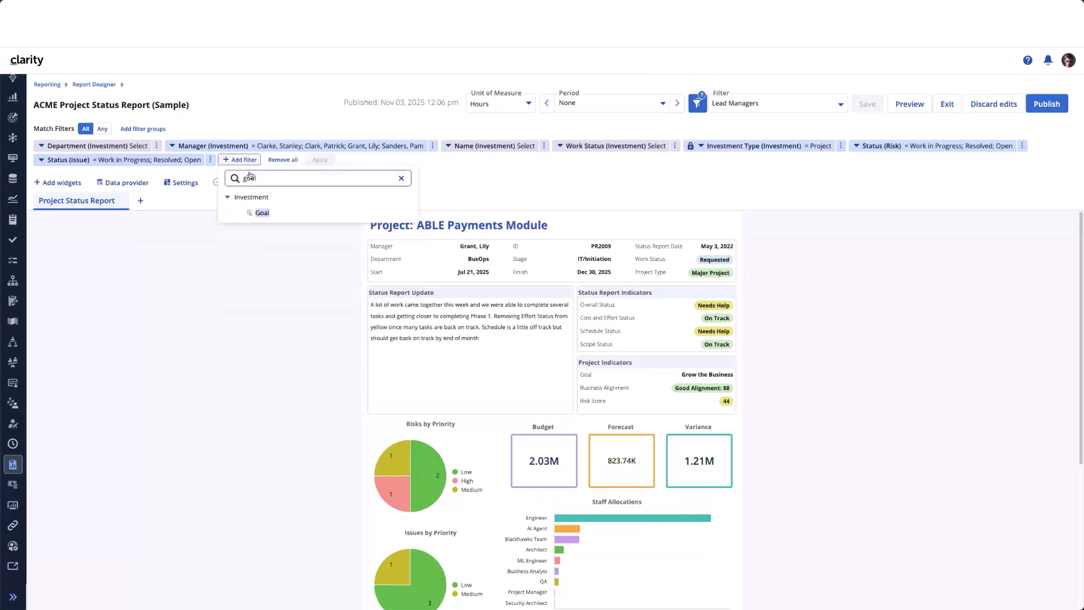
click(257, 214)
click(487, 189)
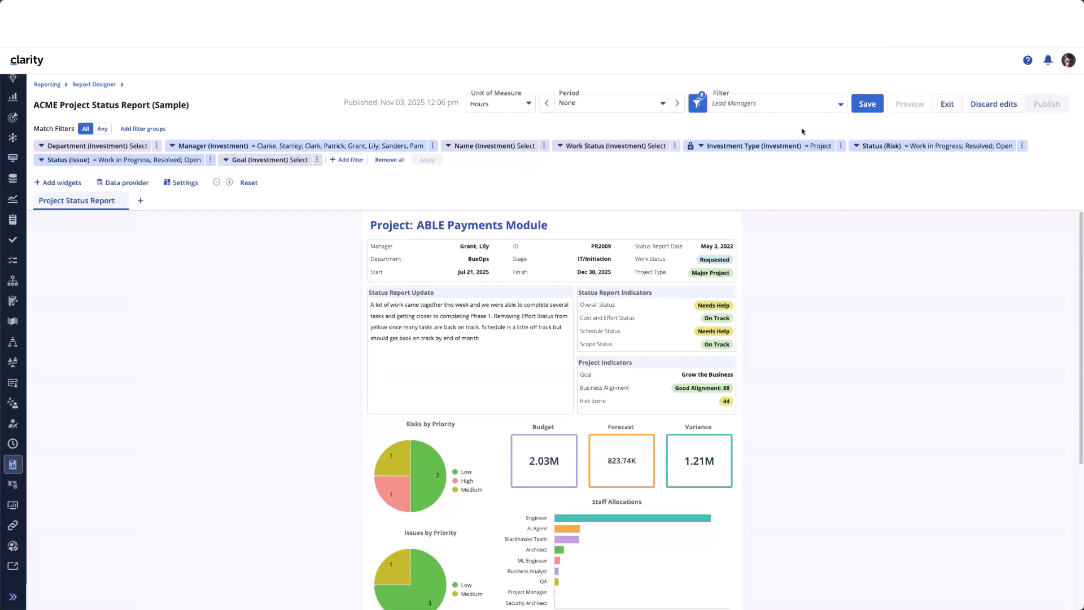
Set the Goal filter to Cost Avoidance and Cost Reduction, and save it under the name Lead Managers.
click(861, 110)
click(265, 160)
click(228, 226)
click(229, 242)
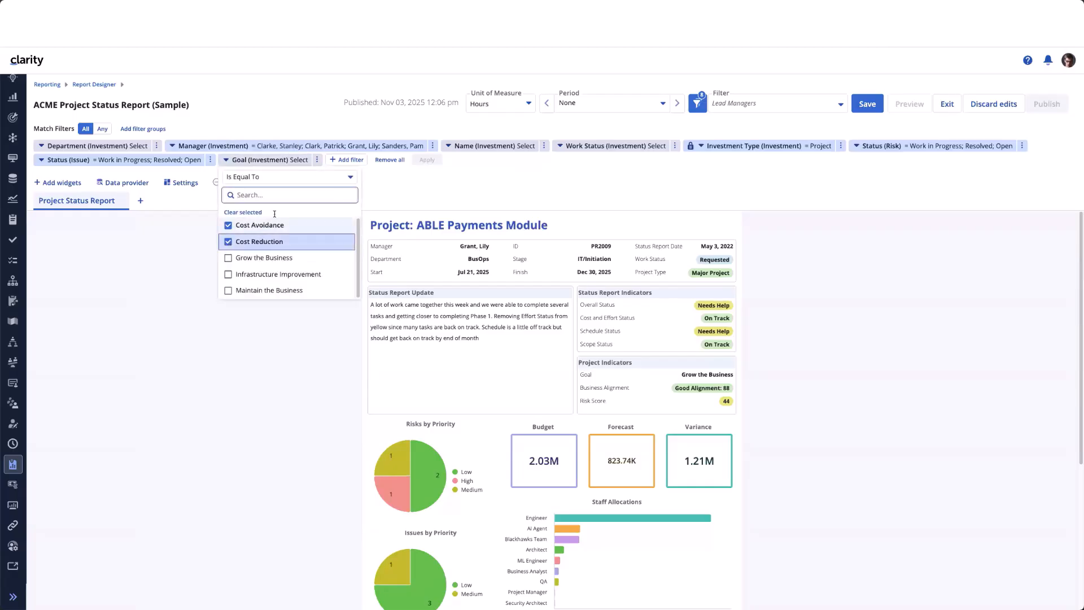
click(423, 190)
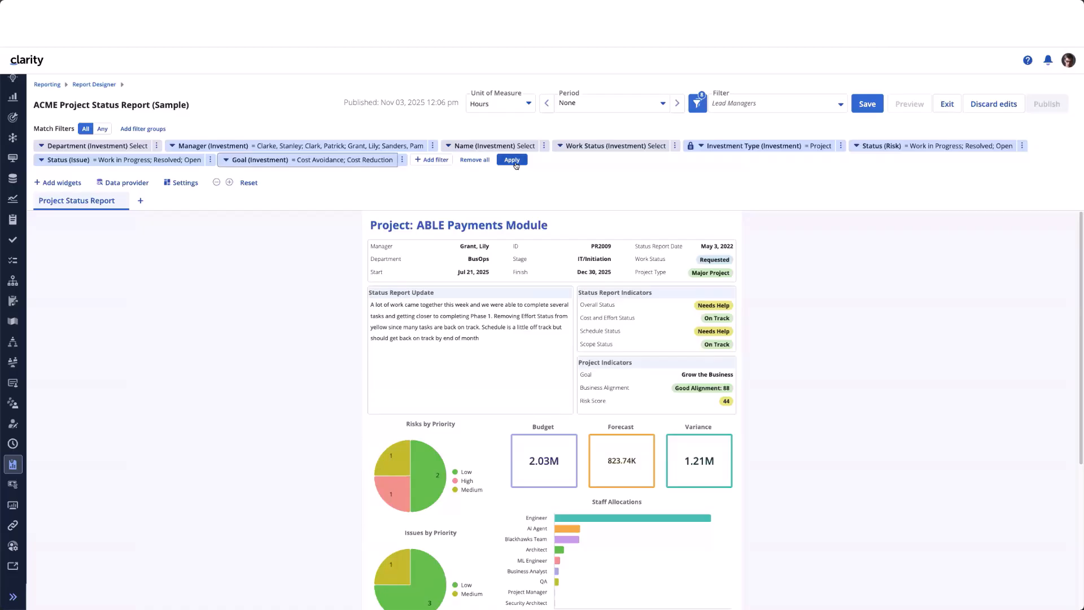
click(866, 104)
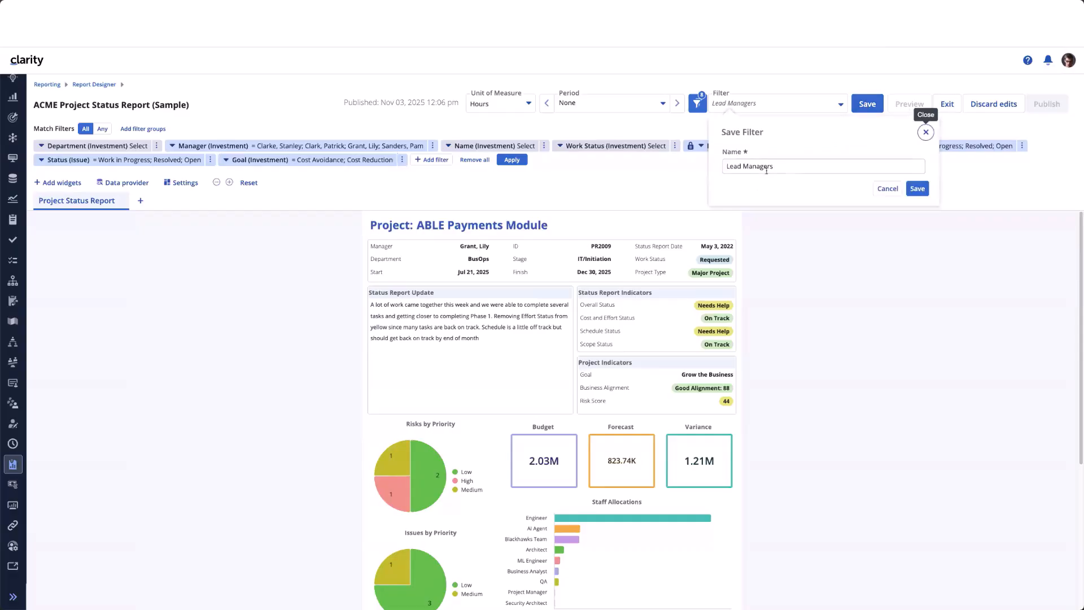
click(918, 190)
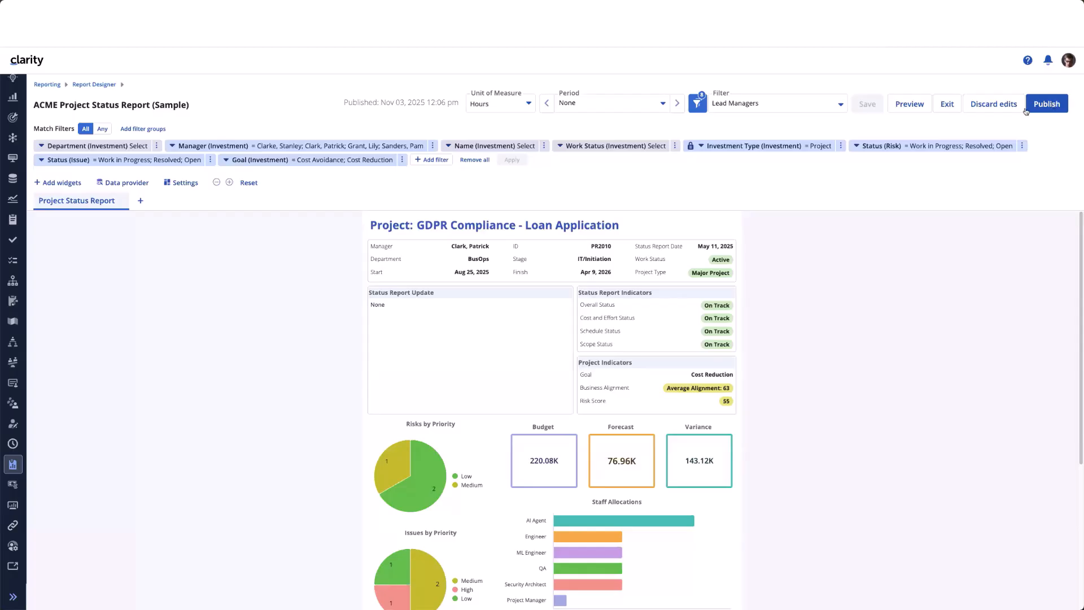
Delete the Goal filter from the report's filter bar.
click(402, 160)
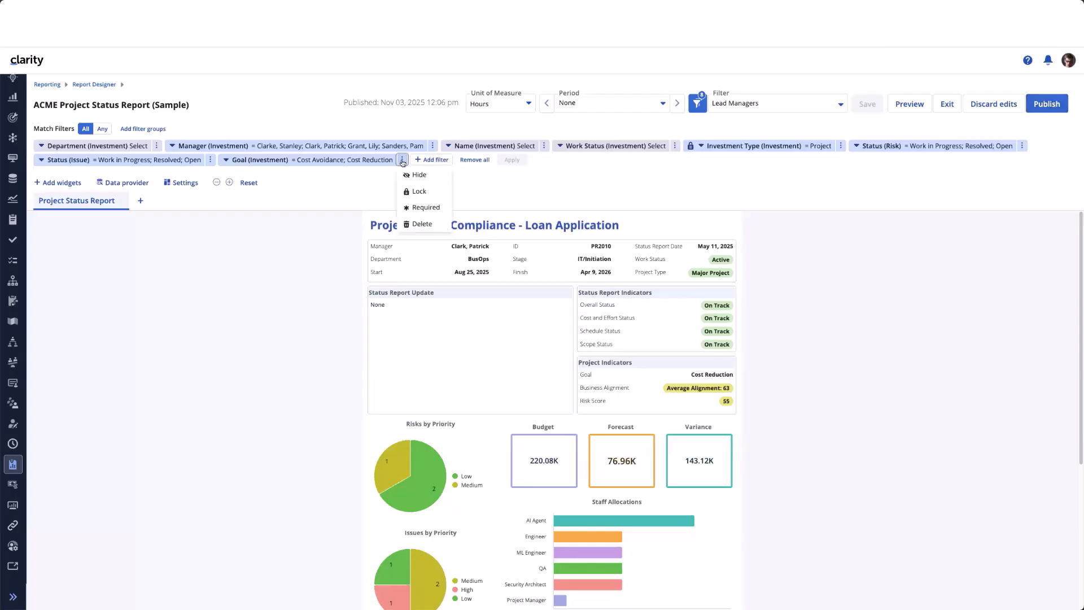
click(419, 224)
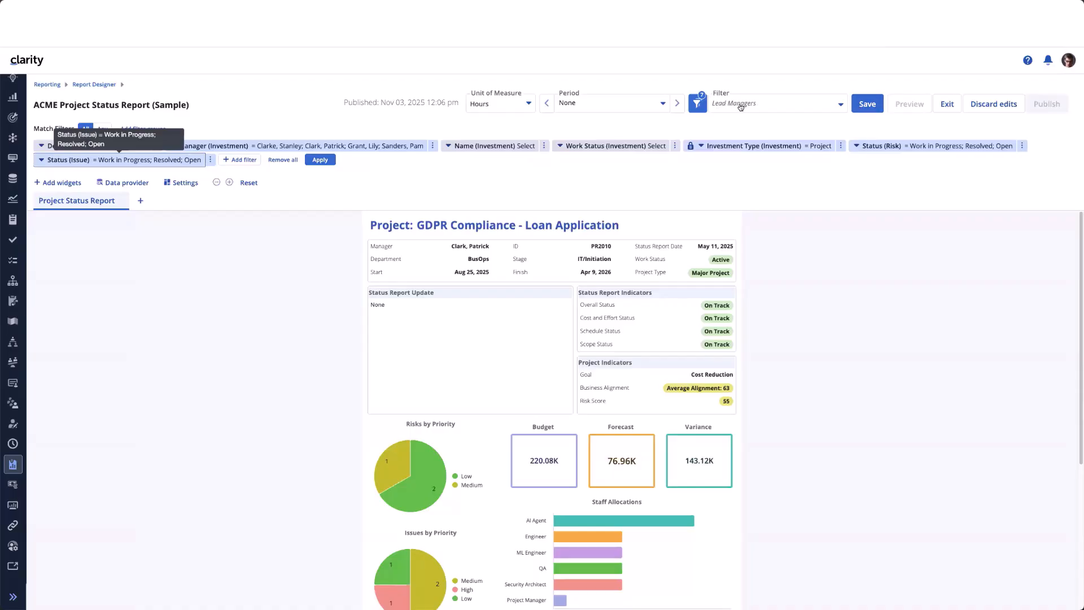
Apply a Duration period of 6 fiscal months from the start of the current year and save it in the Lead Managers filter.
click(663, 106)
click(604, 137)
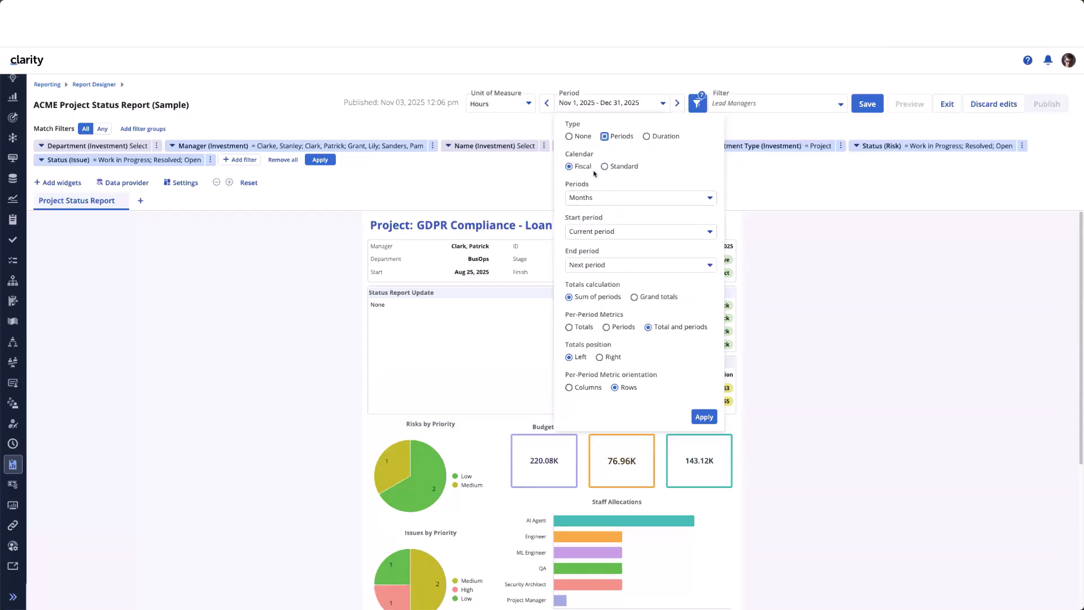
click(647, 137)
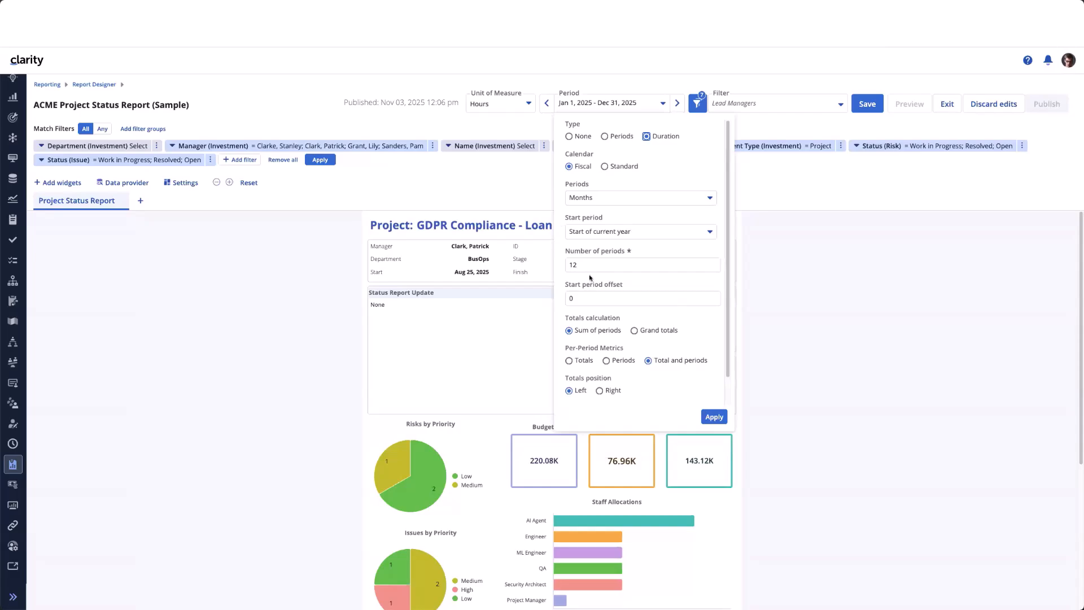
click(575, 265)
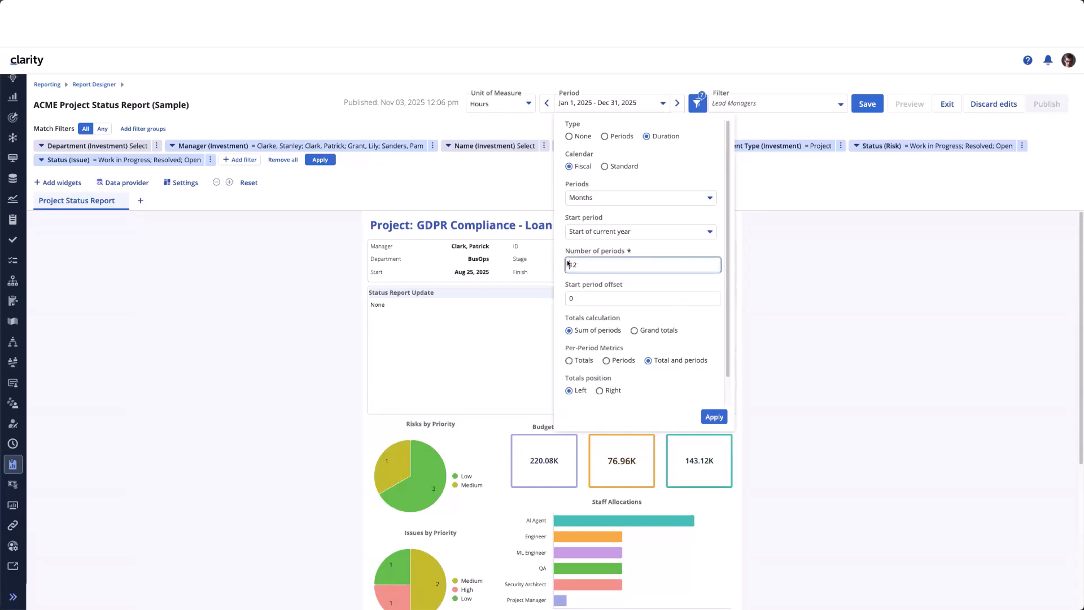
double_click(574, 266)
text(6)
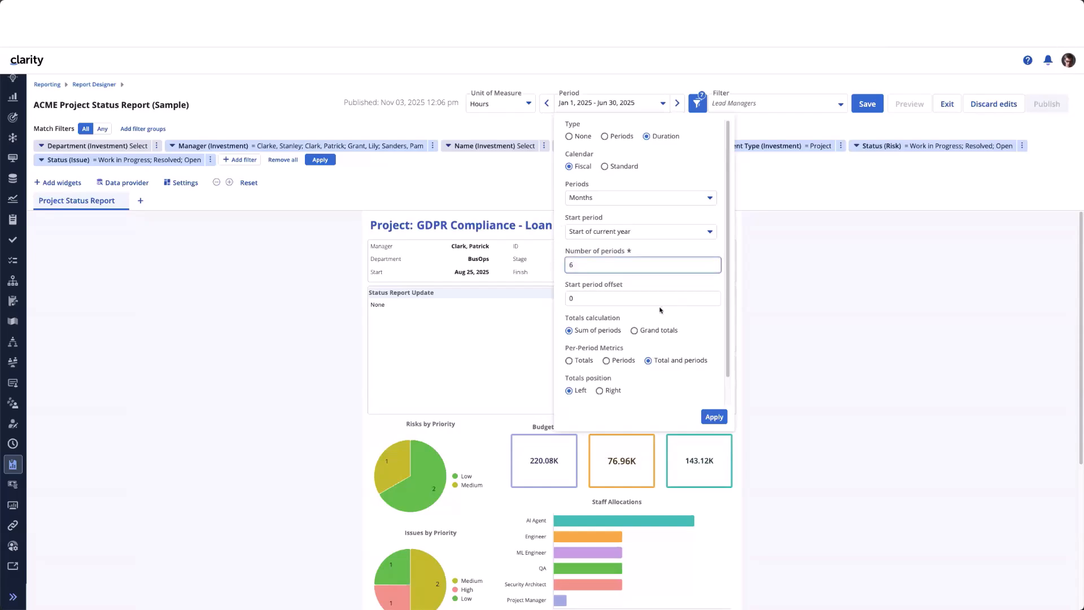
scroll(668, 309, down, 1)
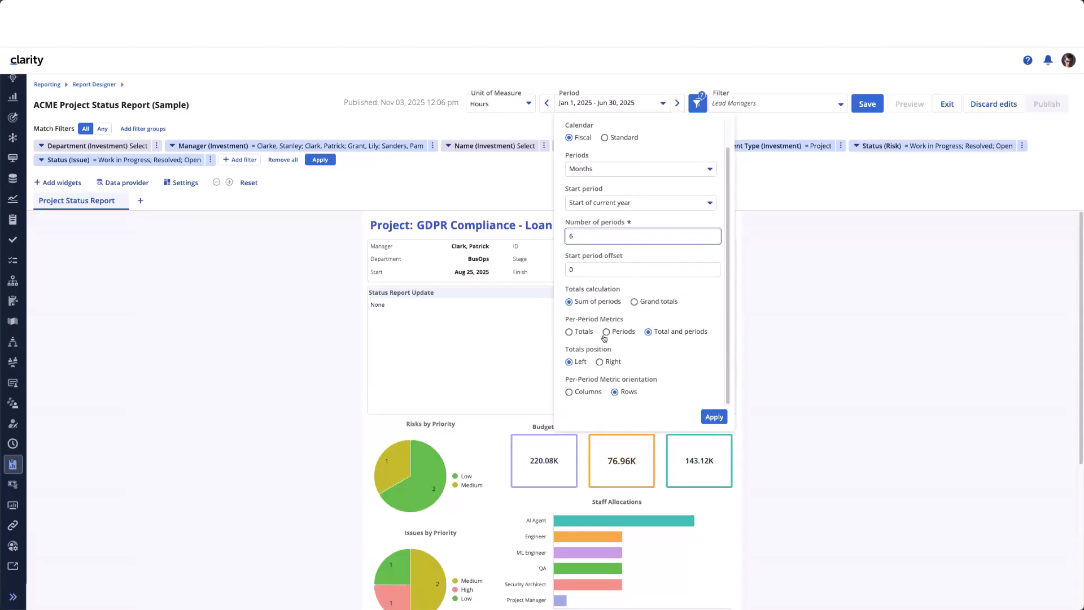
click(714, 419)
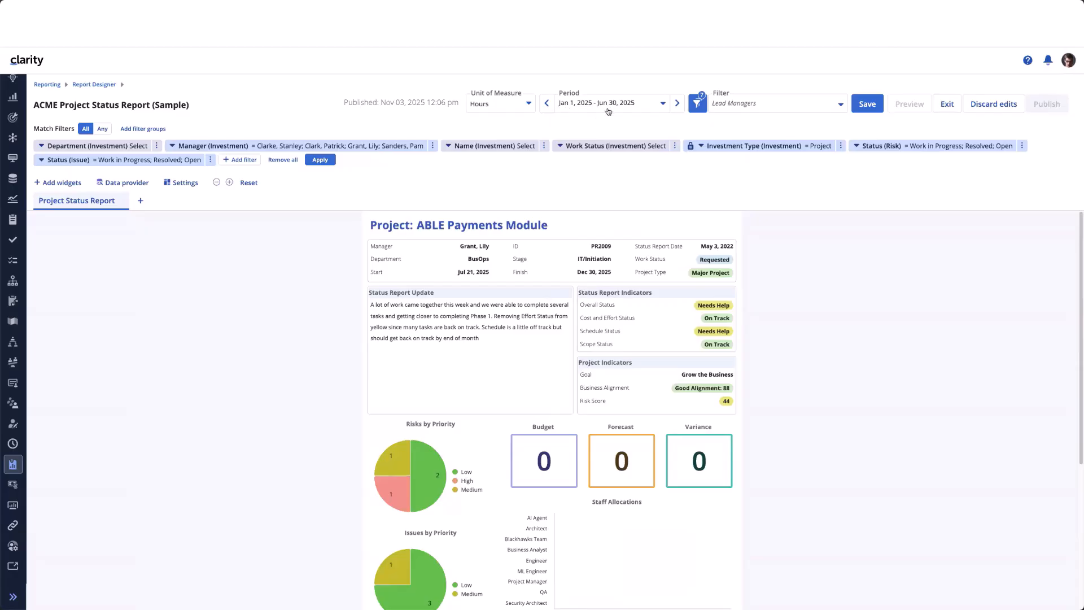
click(868, 107)
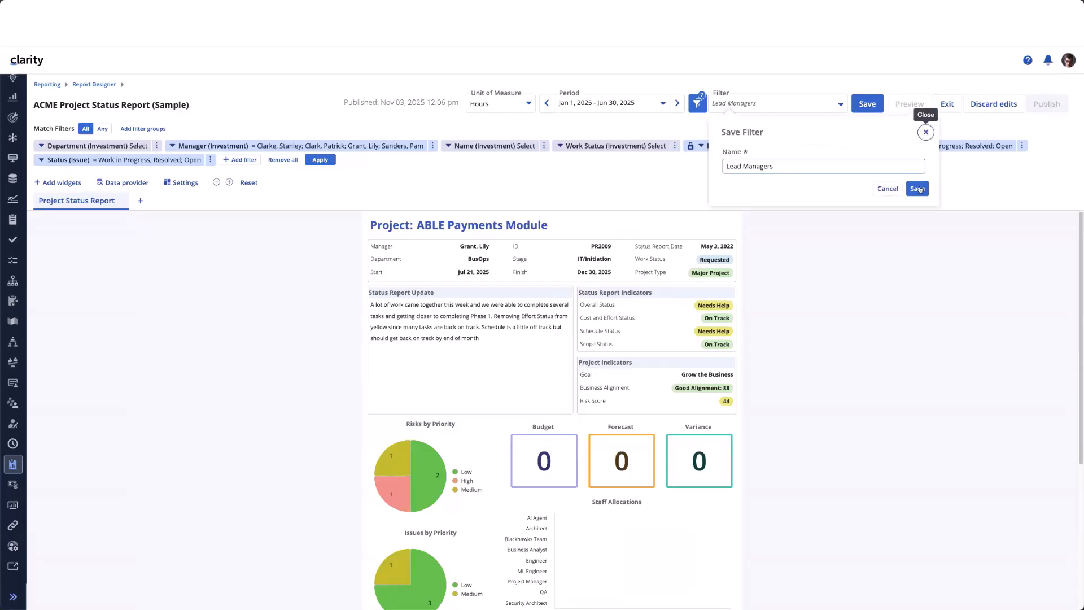
click(917, 188)
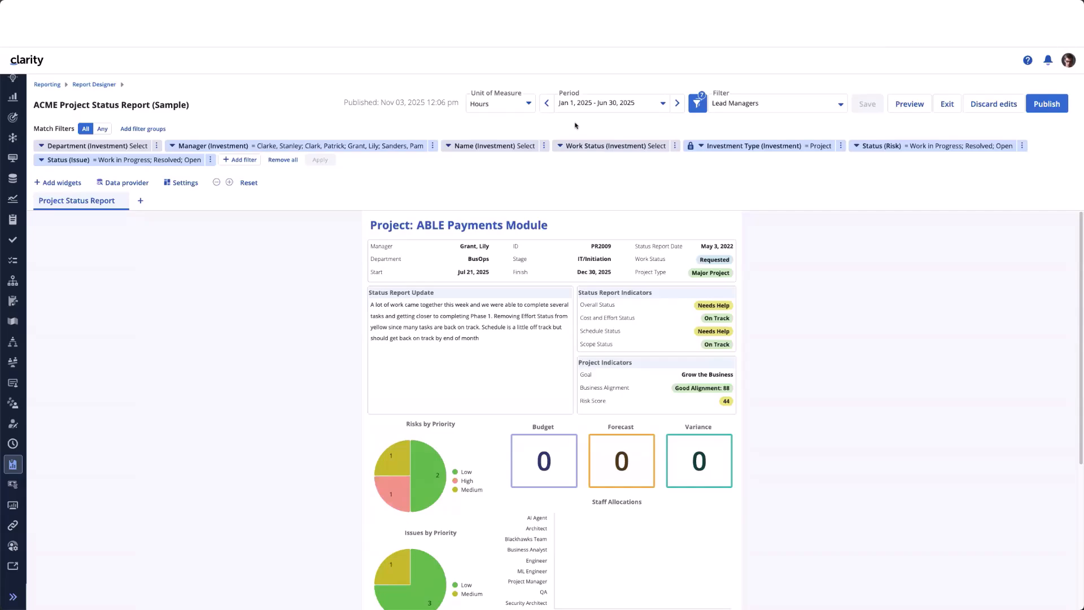
Switch through the Corporate and Divisional saved filters to compare their report data, and return to Lead Managers.
click(841, 106)
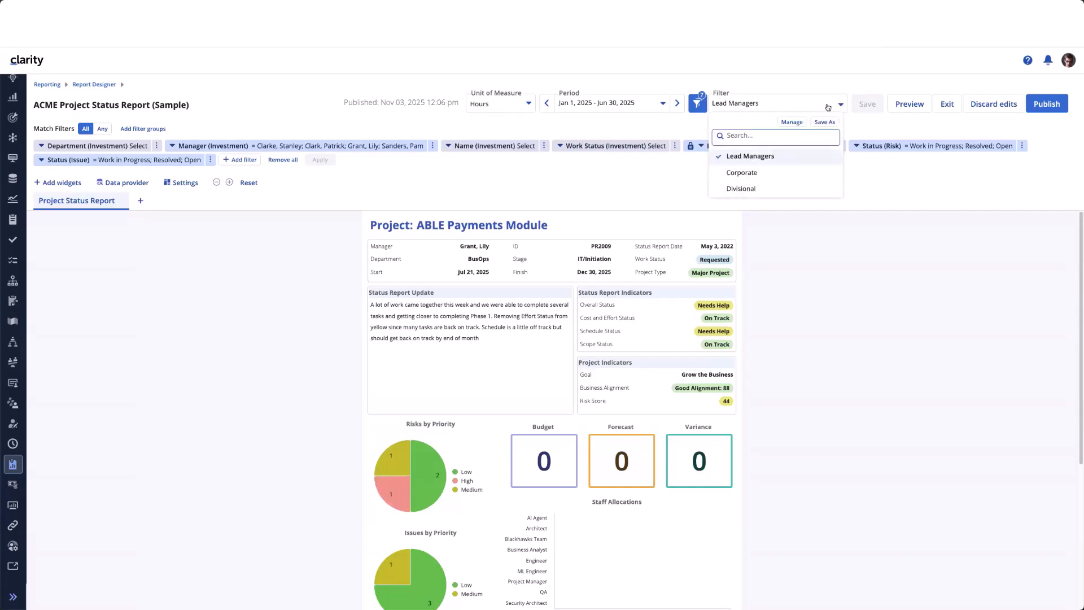
click(759, 173)
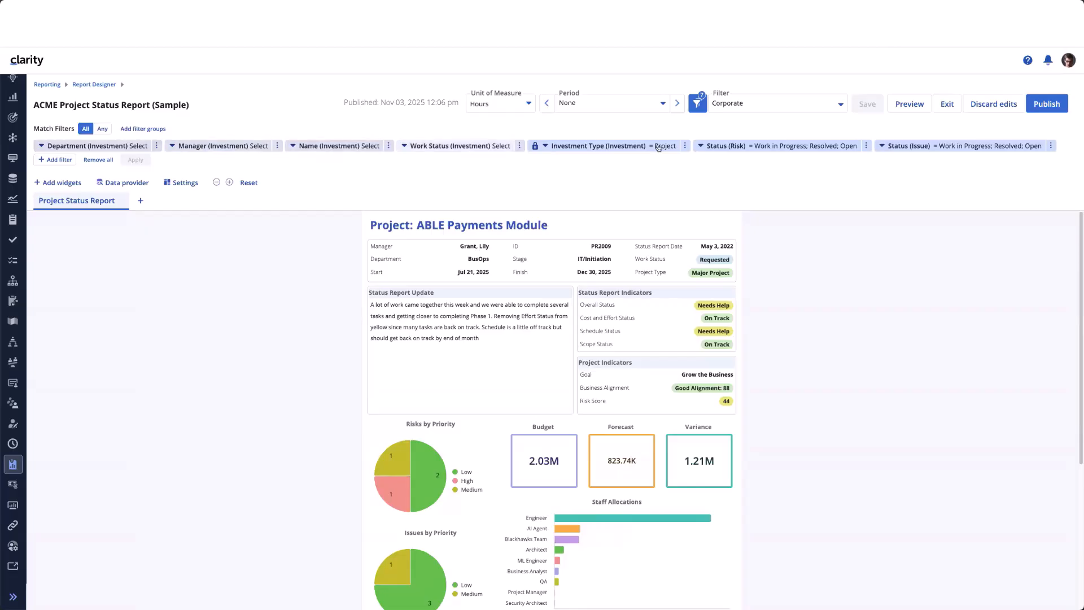
click(840, 105)
click(757, 174)
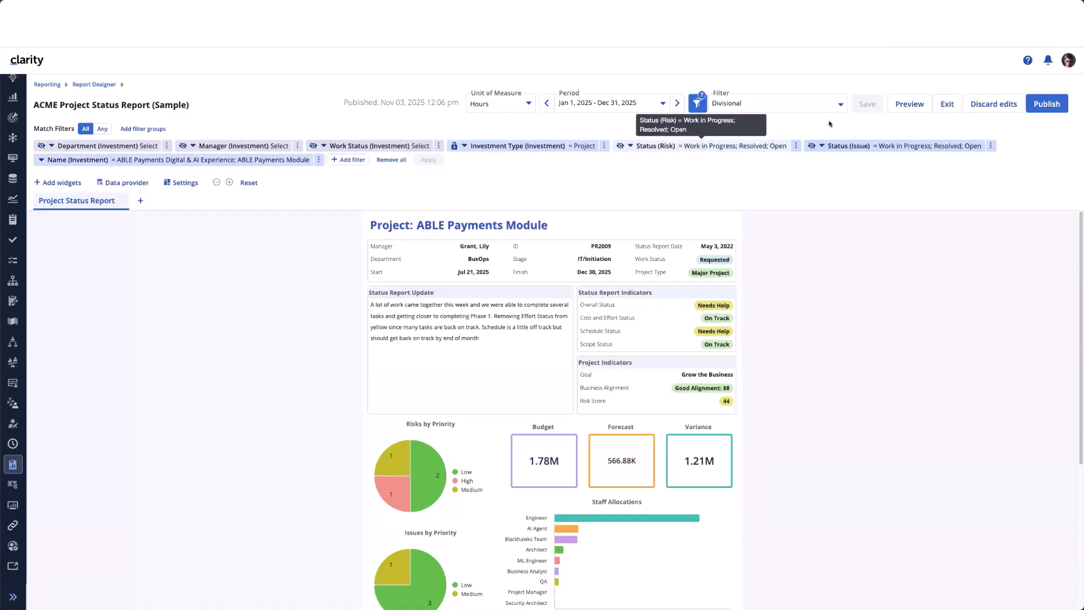
click(840, 105)
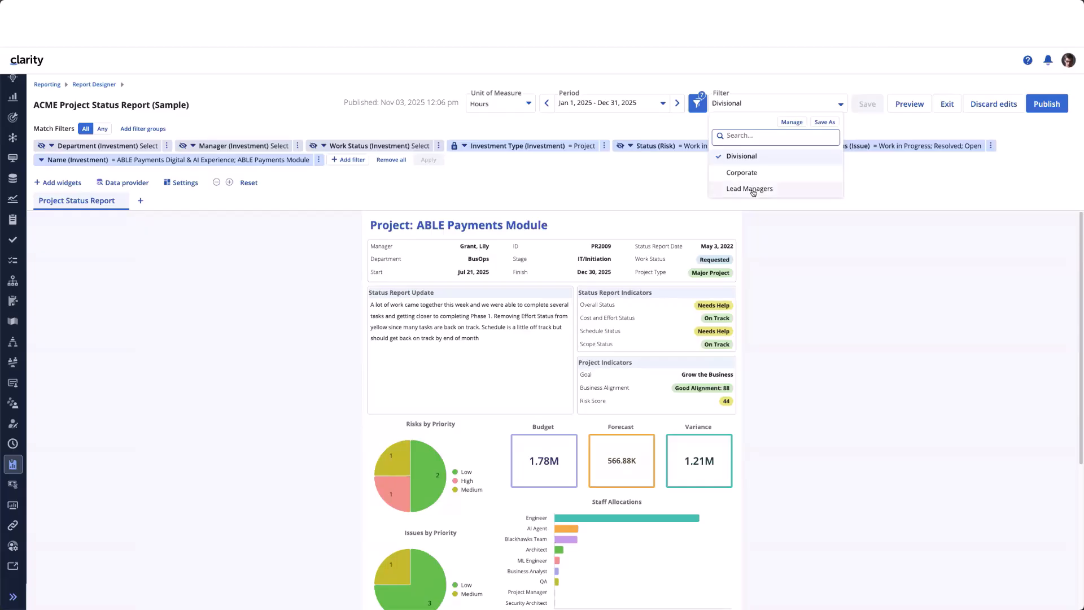
click(754, 189)
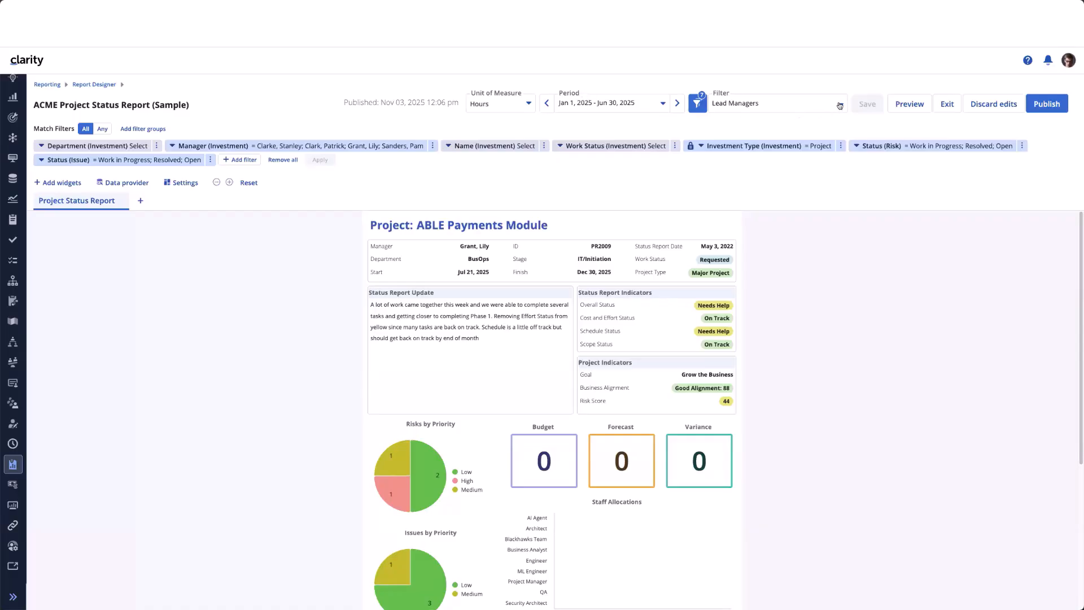
Rename the saved filter Corporate as Corporate1 in the filter management dialog and close the dialog.
click(792, 122)
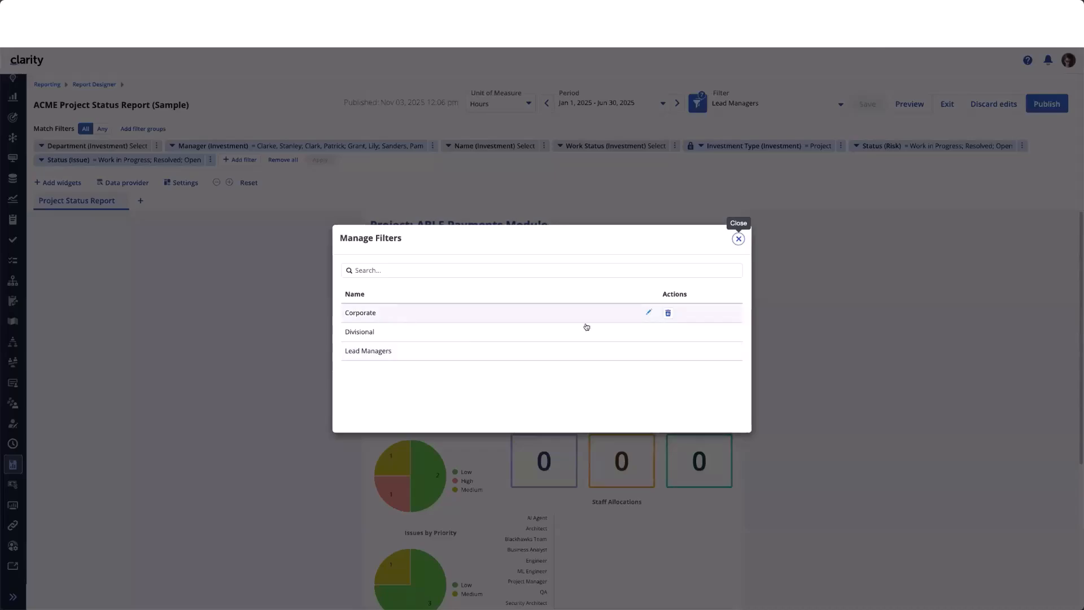
click(647, 312)
click(479, 312)
text(1)
click(496, 404)
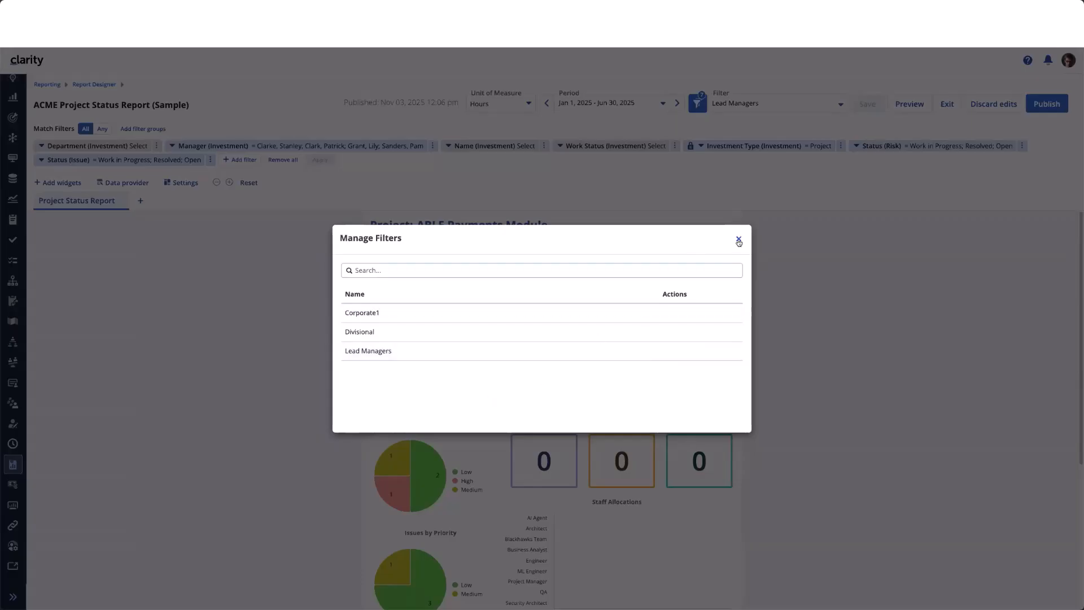
click(376, 270)
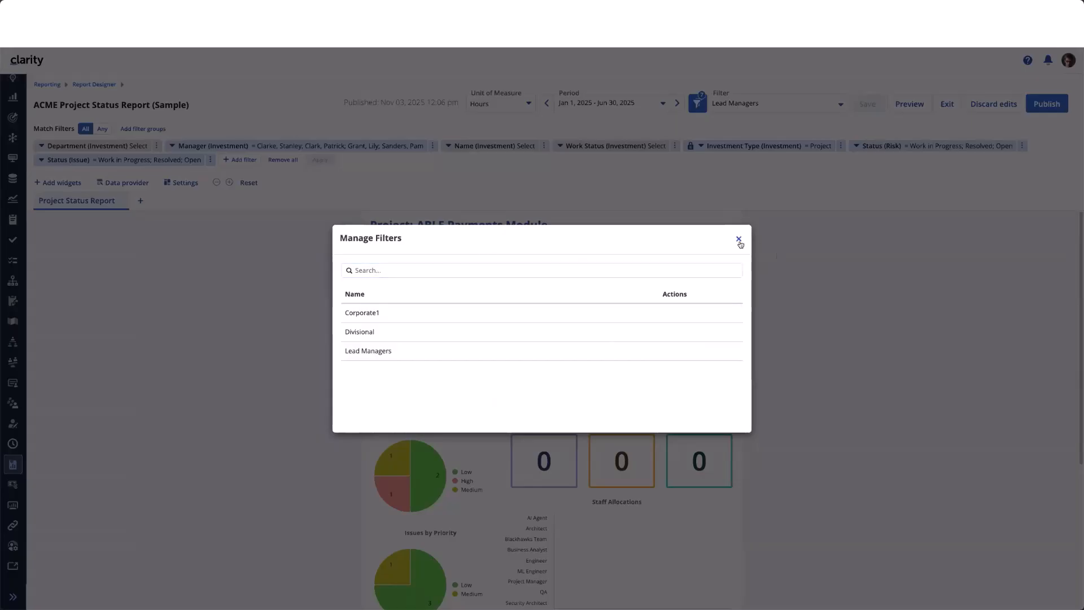
click(738, 240)
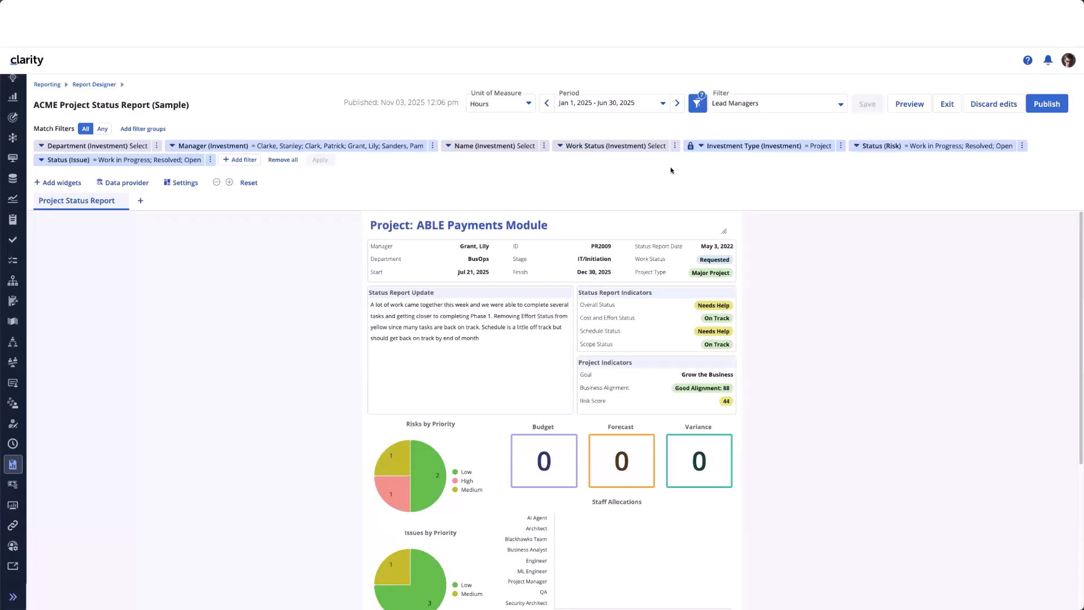
Apply the Corporate1 and Divisional saved filters in turn and publish the report.
click(841, 104)
click(739, 172)
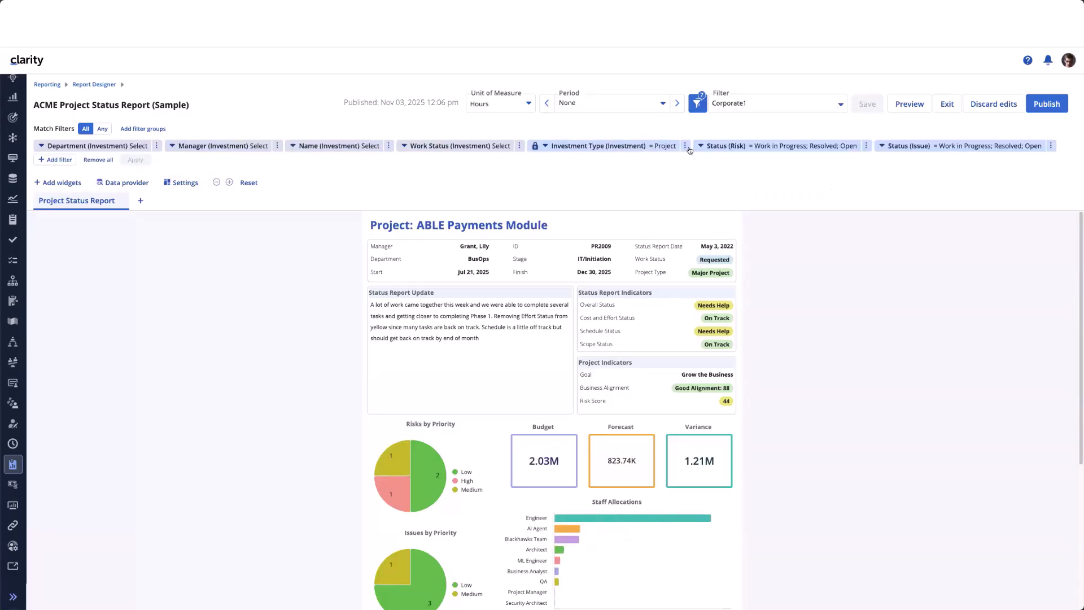
click(840, 105)
click(757, 172)
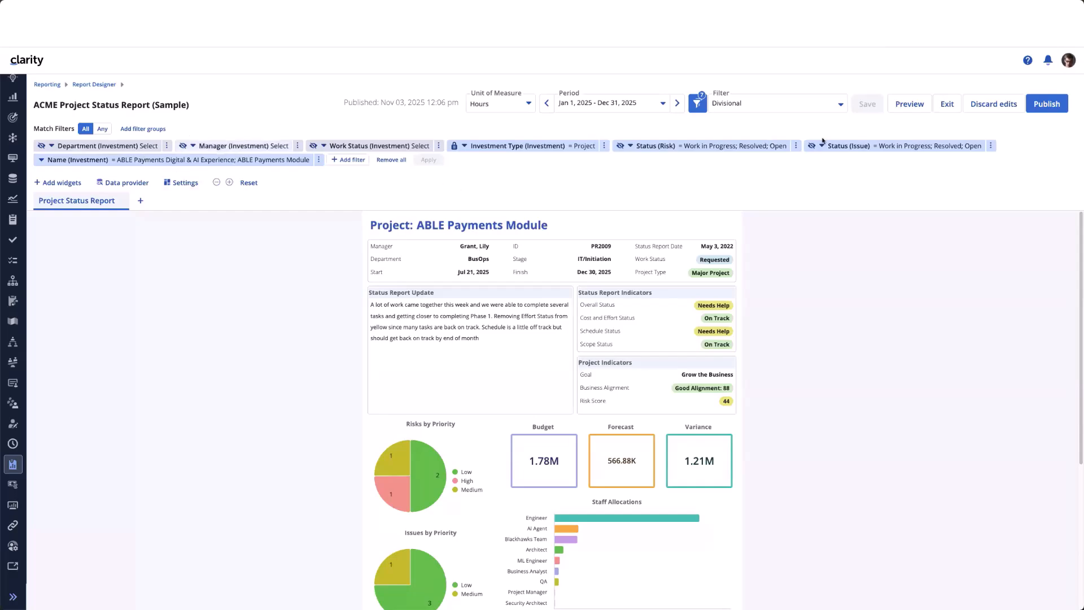
click(1047, 104)
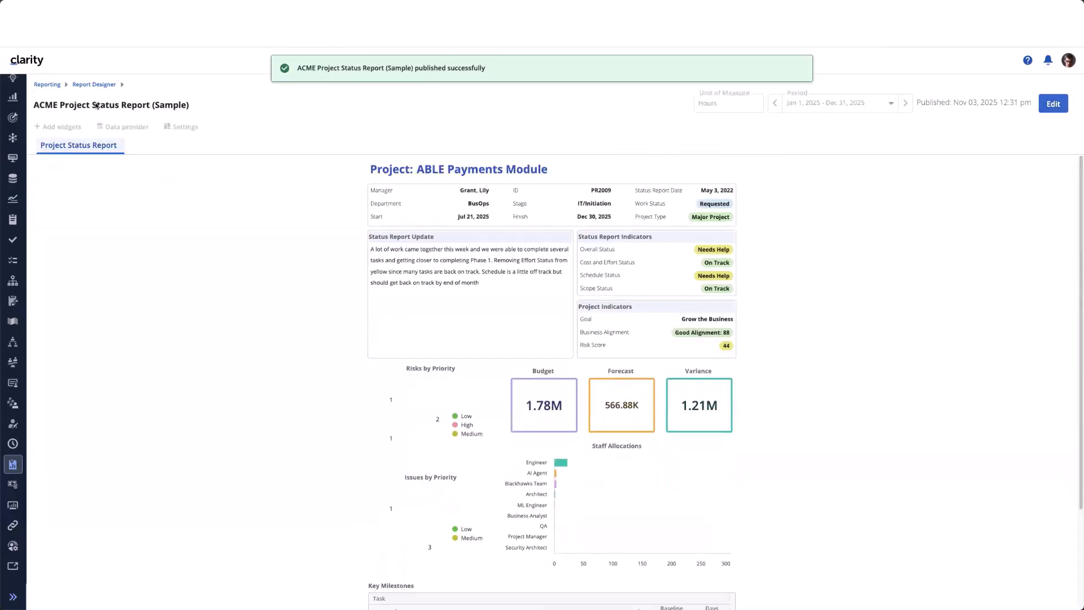
Open the published ACME Project Status Report (Sample) from the list of available reports.
click(47, 85)
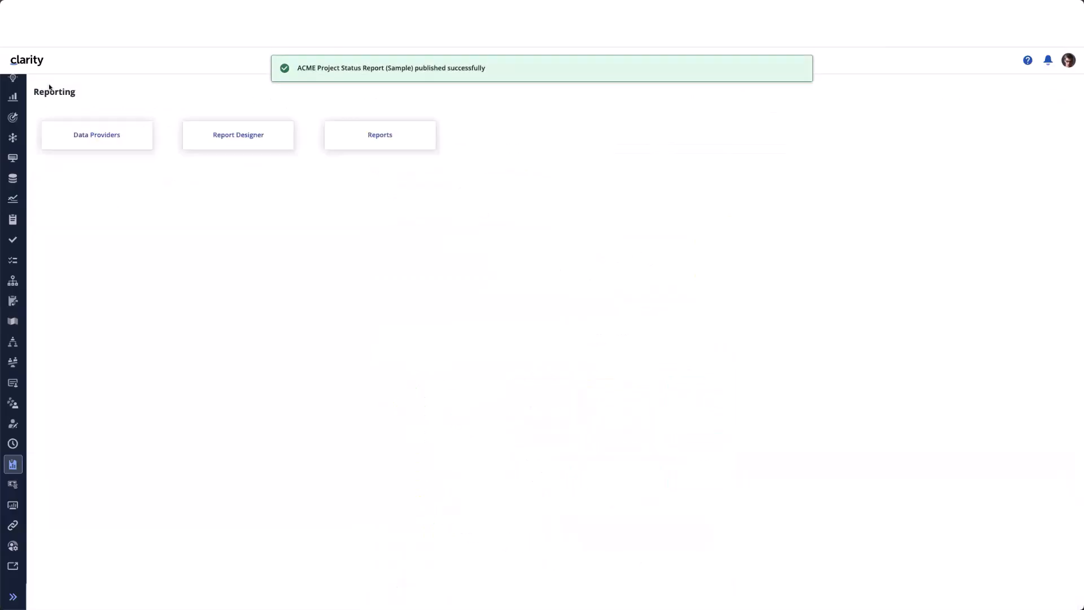
click(381, 136)
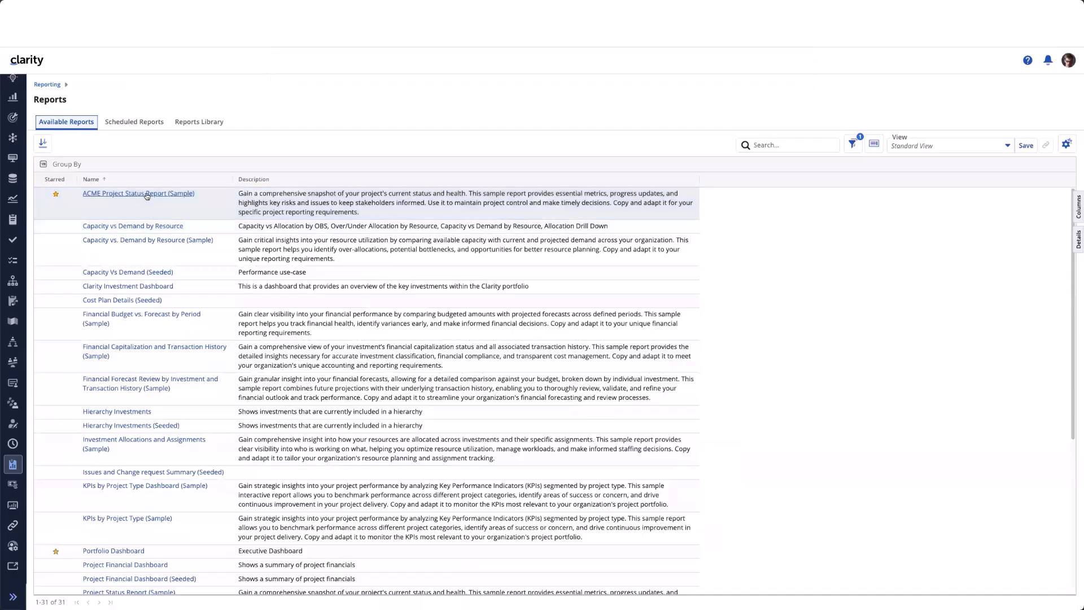
click(143, 194)
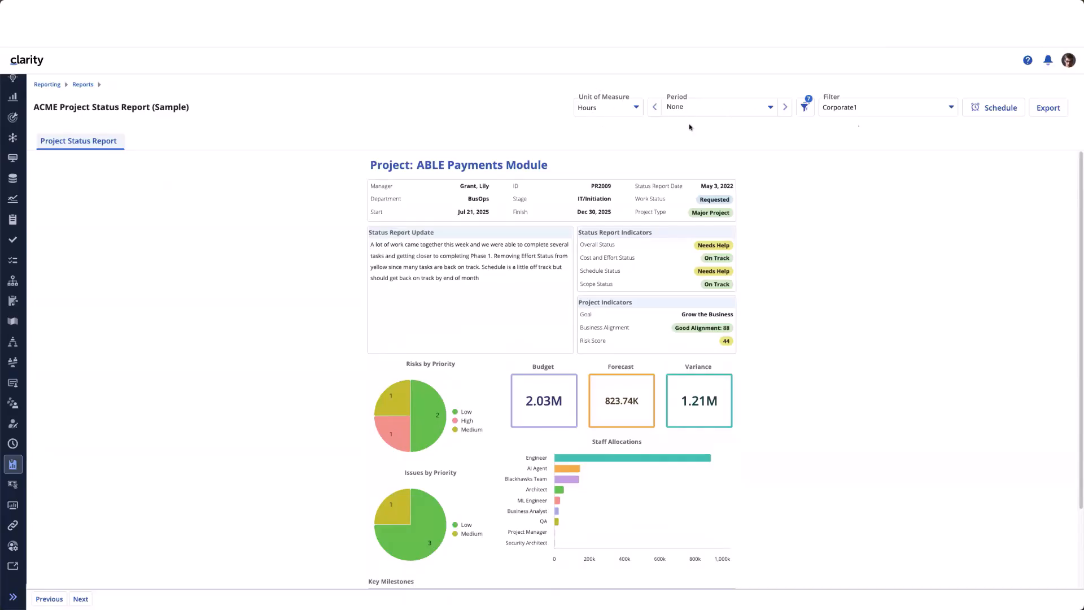
Review the published report's saved filters and filter bar, including the locked Investment Type filter, and apply the Divisional filter.
click(946, 112)
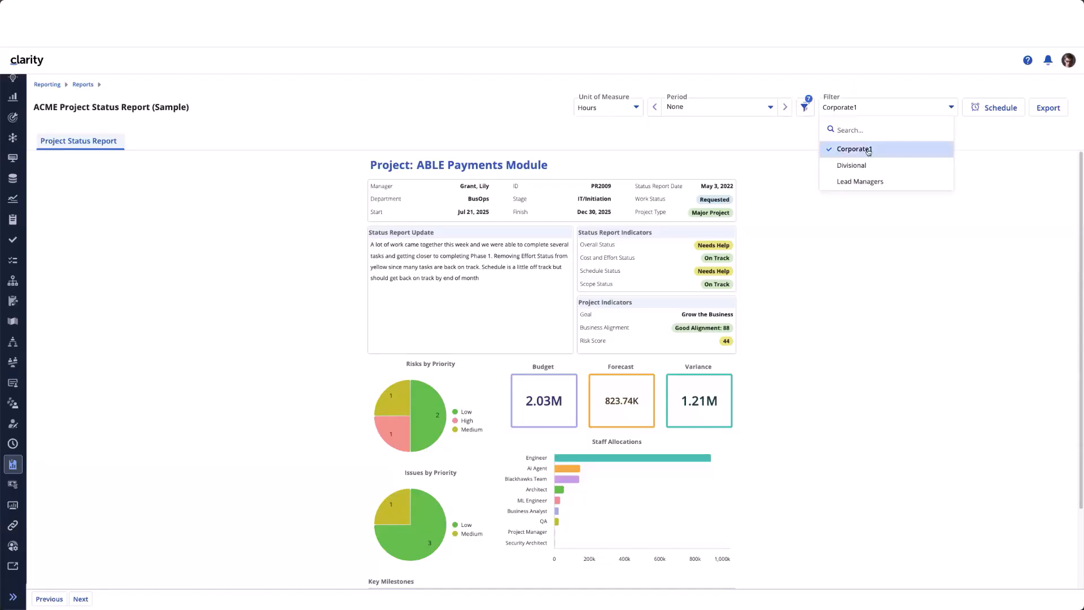
click(808, 111)
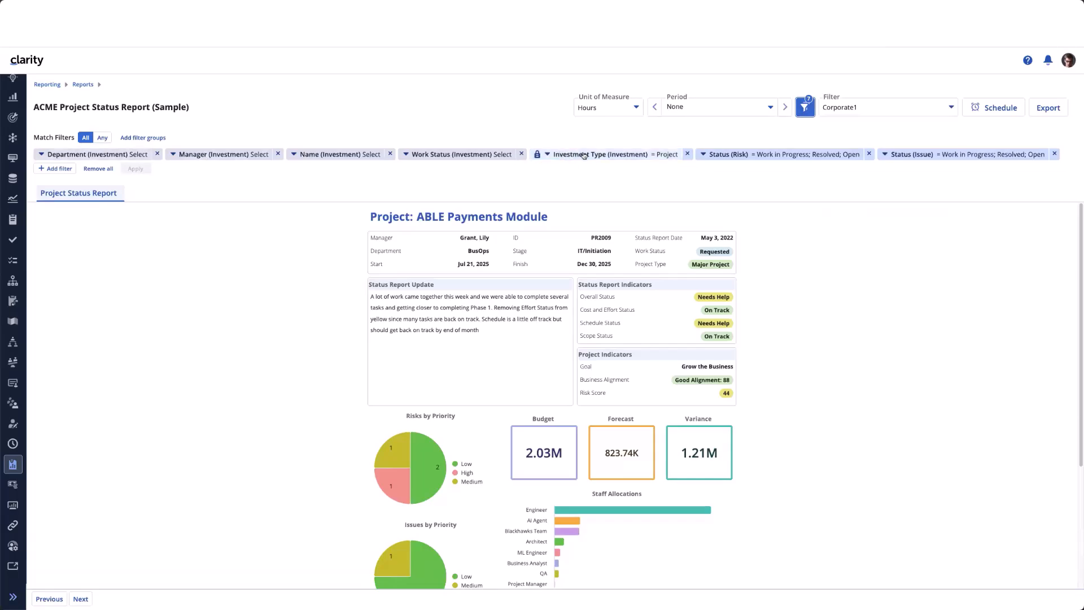
click(621, 158)
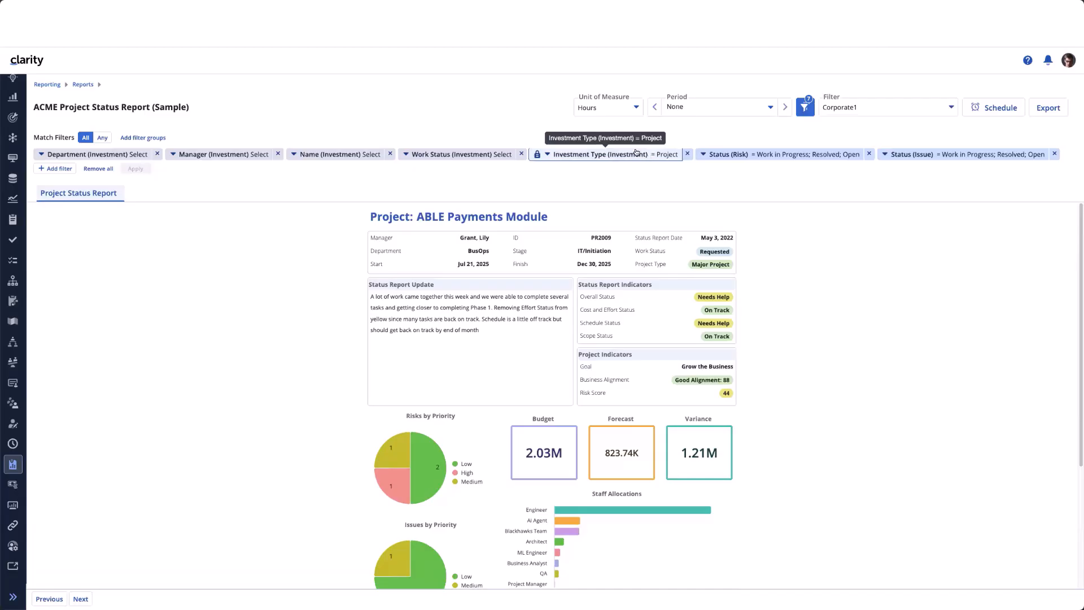
click(949, 109)
click(858, 166)
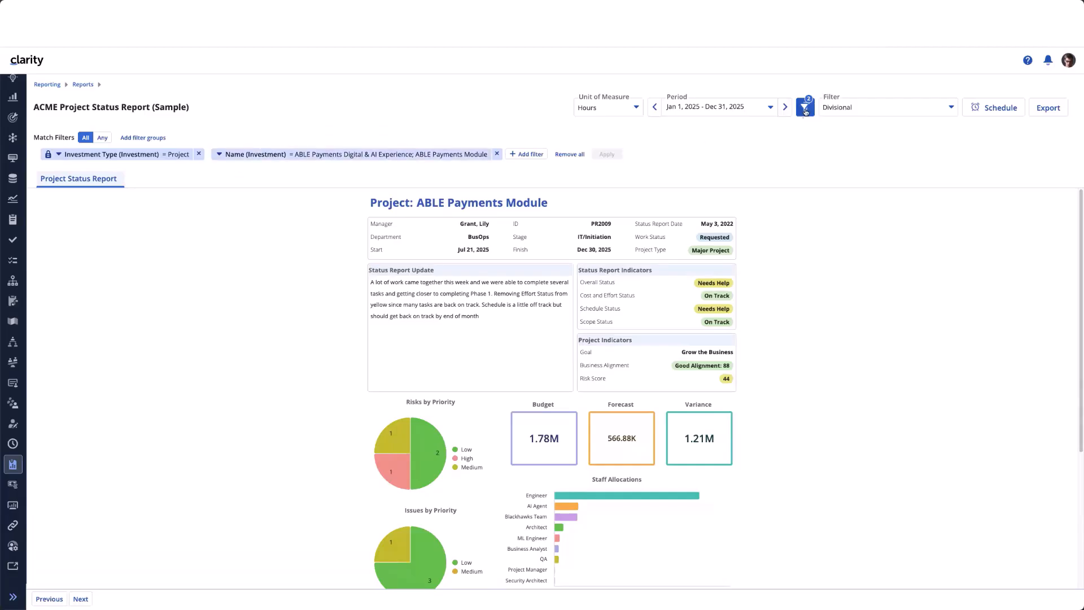
Review the filter, unit of measure and period options for scheduling the report, and cancel the schedule.
click(996, 110)
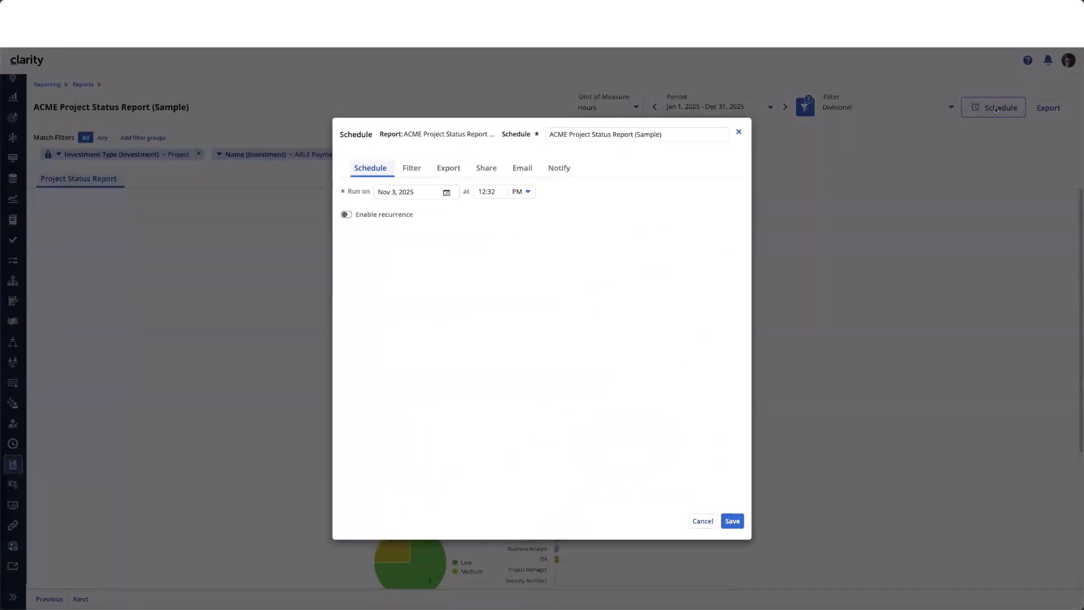
click(411, 168)
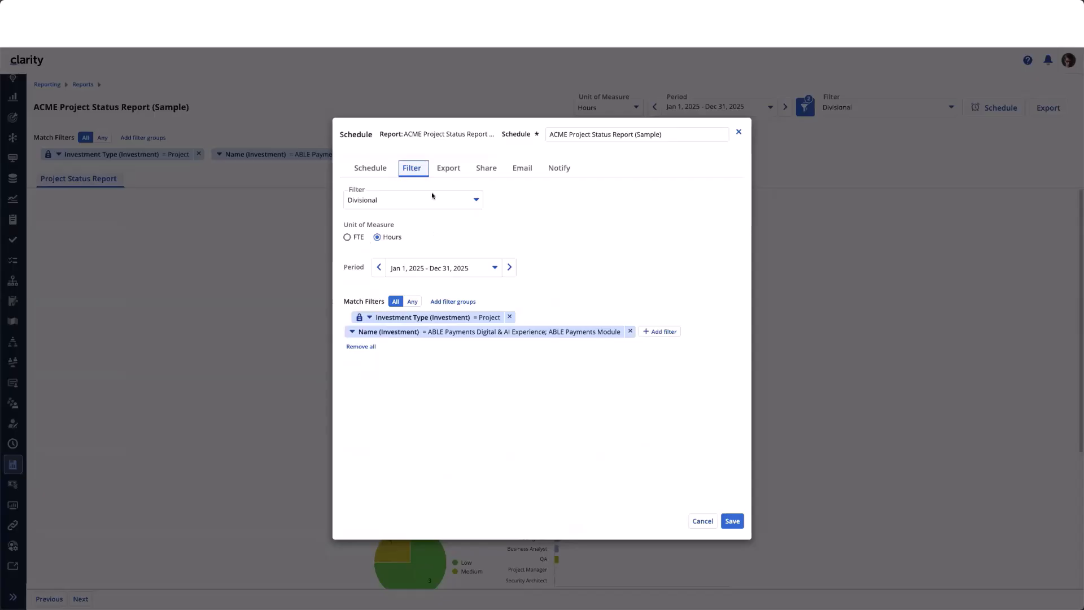
click(703, 521)
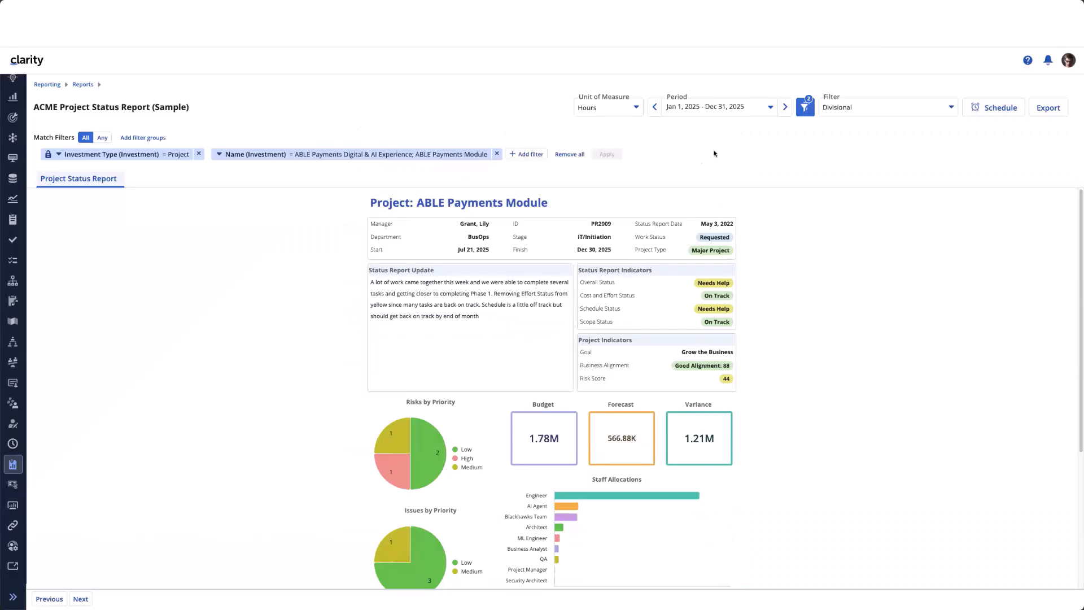
Return to Report Designer and open the ACME Project Status Report (Sample) for editing.
click(47, 85)
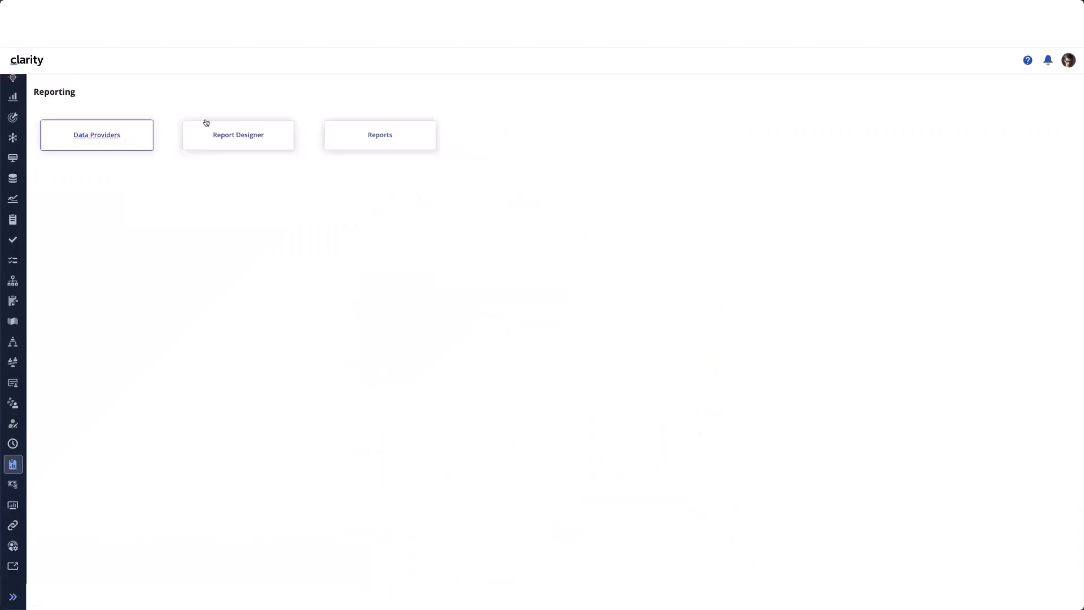
click(222, 136)
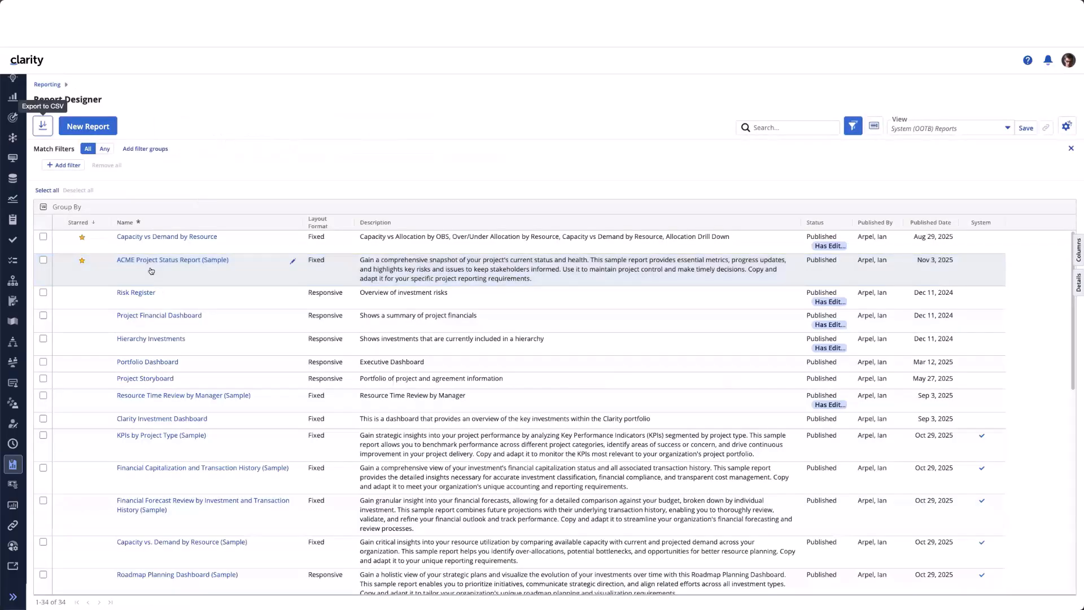
click(152, 261)
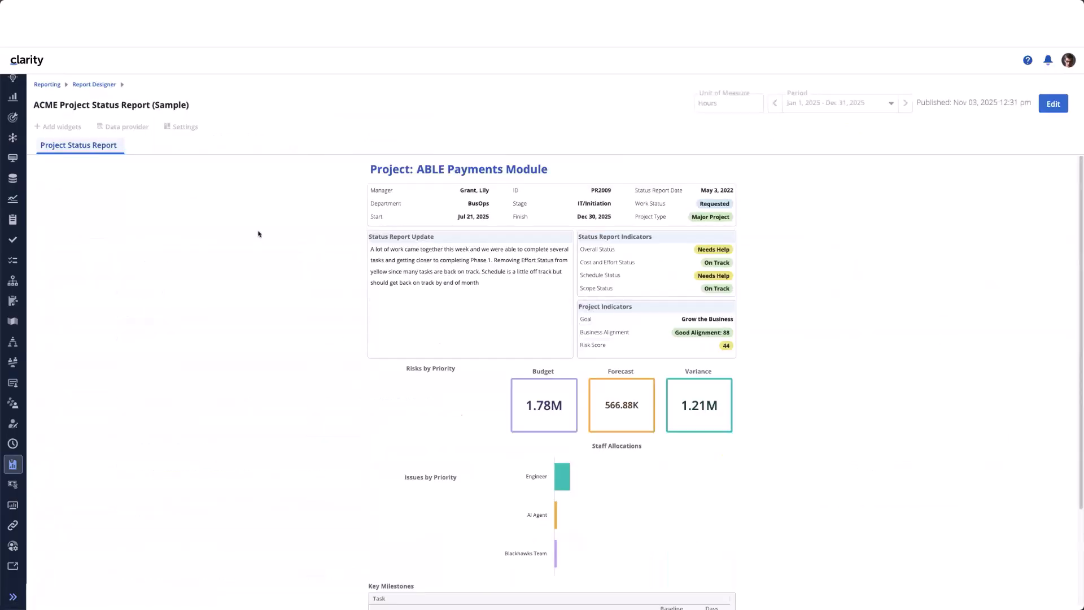
click(1045, 109)
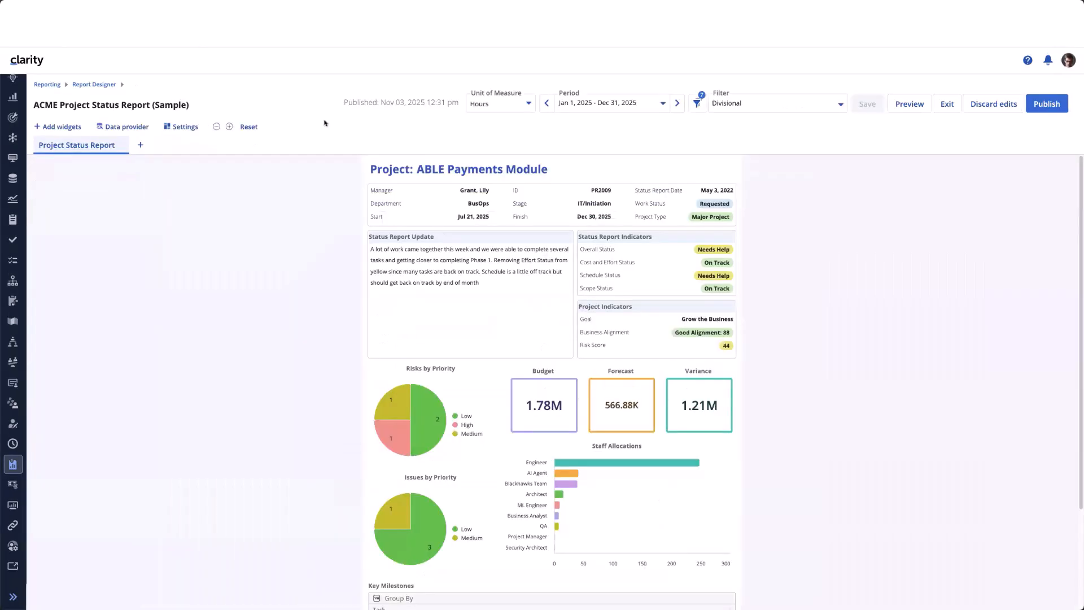
Open the report's settings and view the choices offered by the report-level Unit of Measure selector.
click(182, 126)
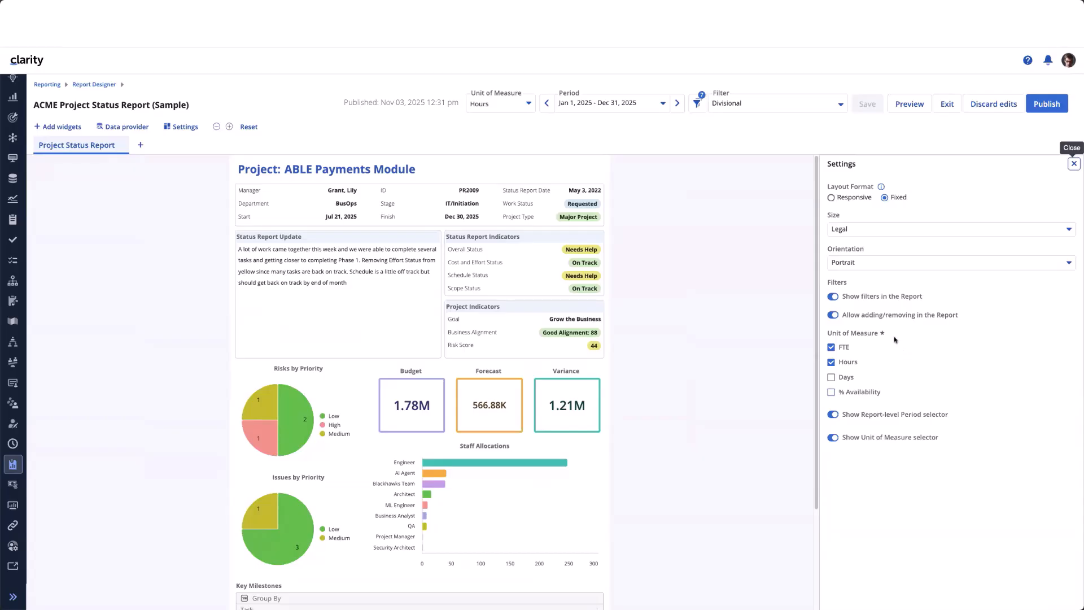
click(839, 359)
click(527, 104)
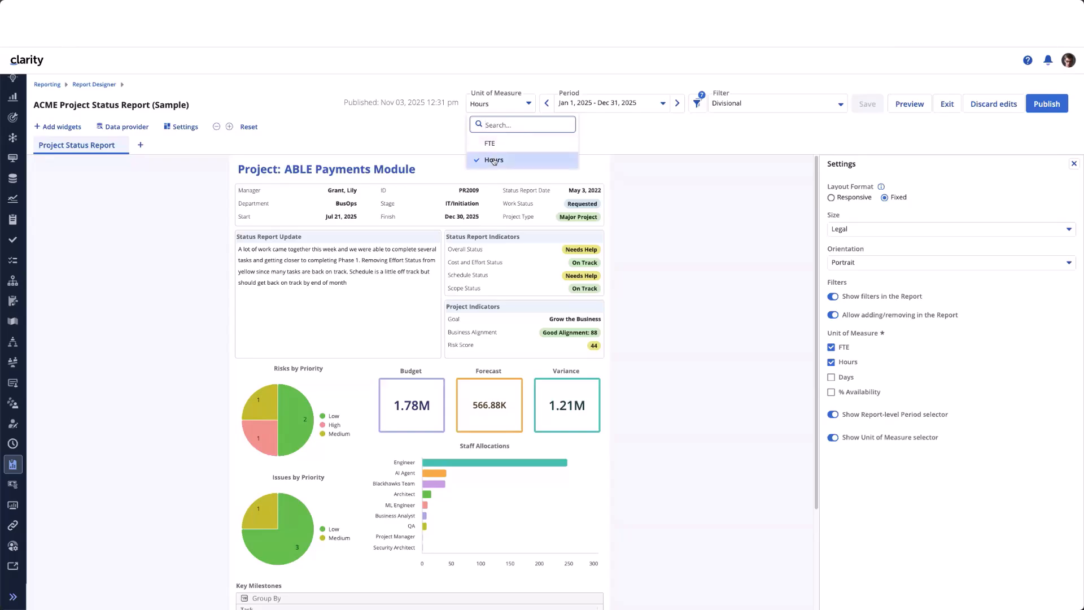
Try allowing Days as a unit of measure, and compare the report's selector with and without it.
click(830, 377)
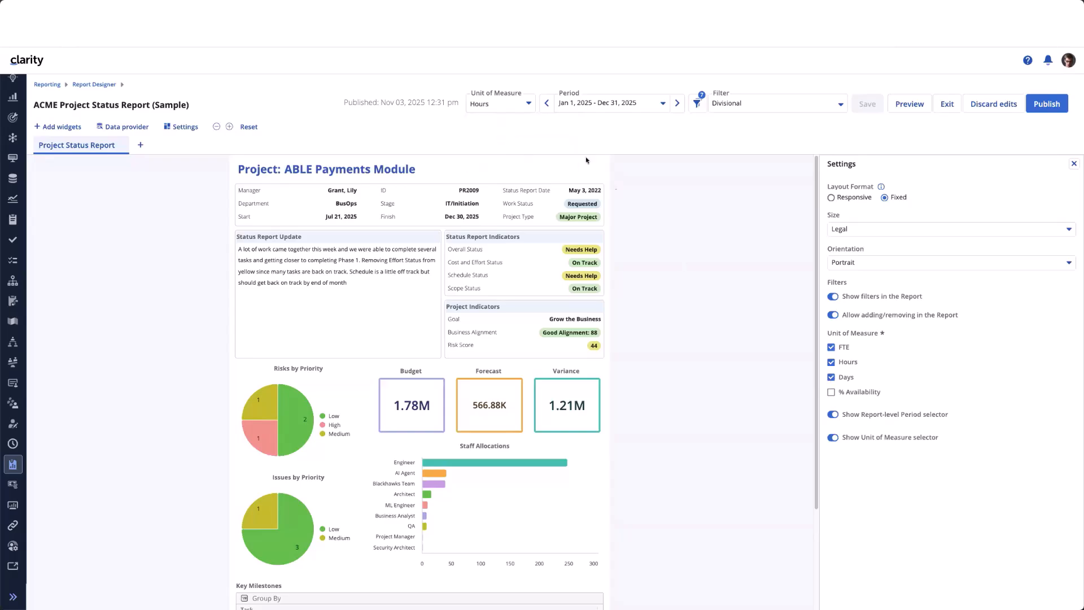
click(529, 105)
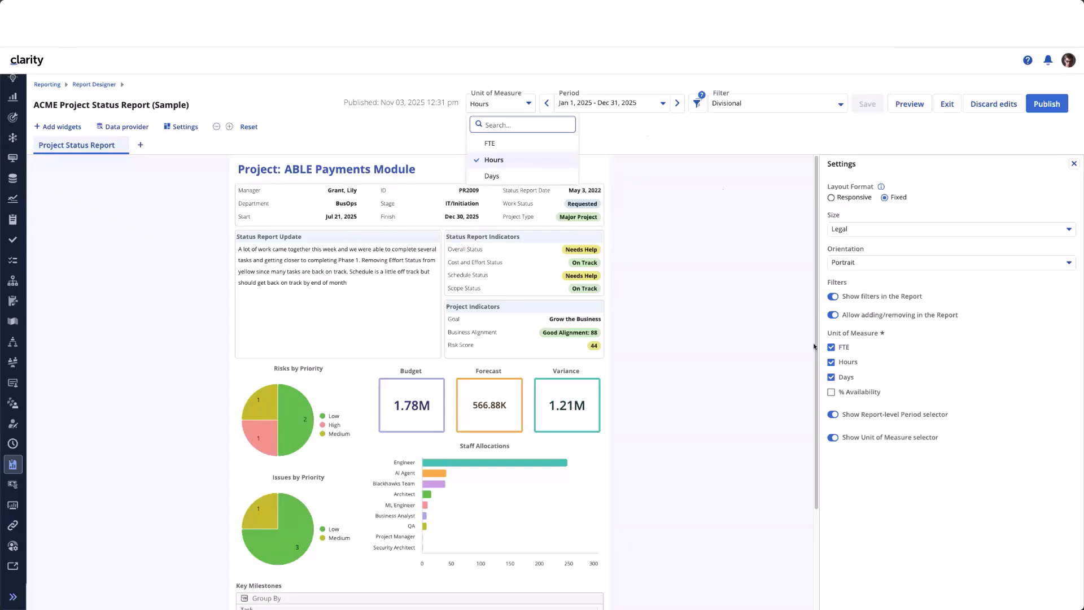
click(830, 377)
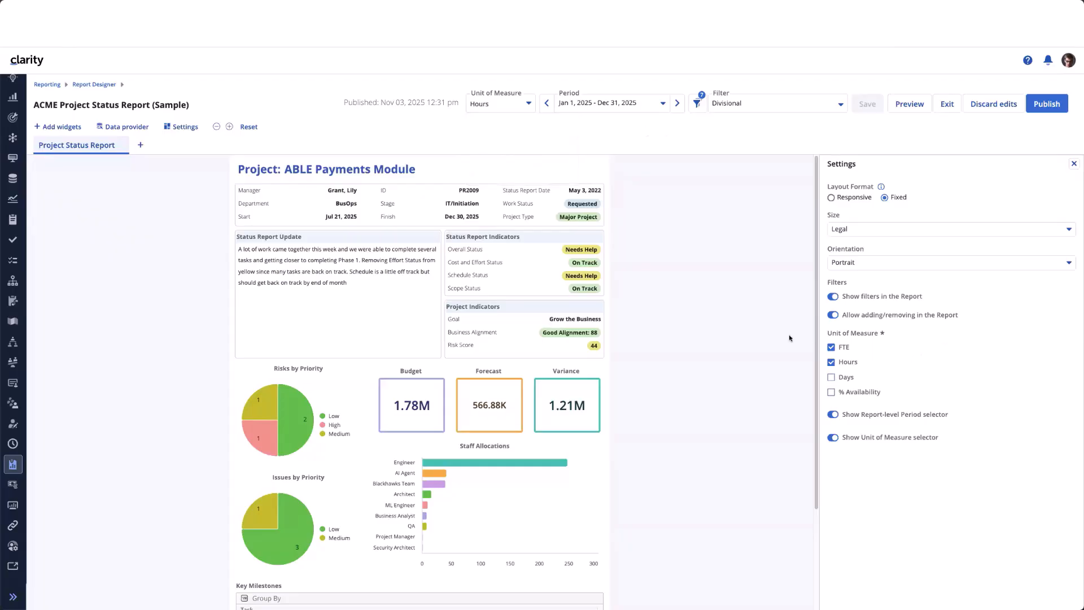
click(530, 105)
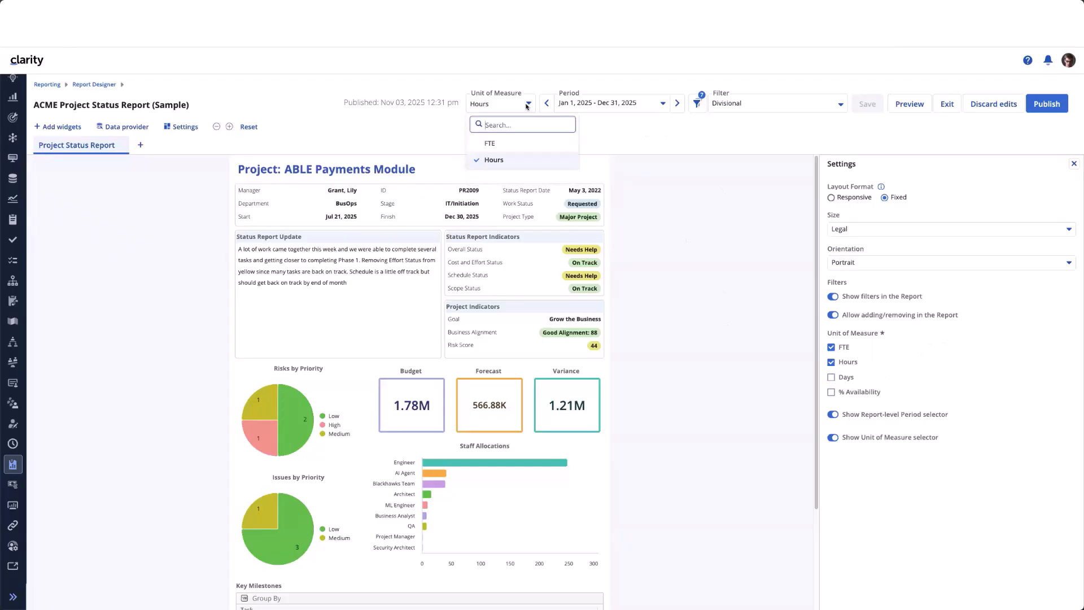
Review the report-level period settings, including type, calendar, start period and per-period metrics.
click(661, 107)
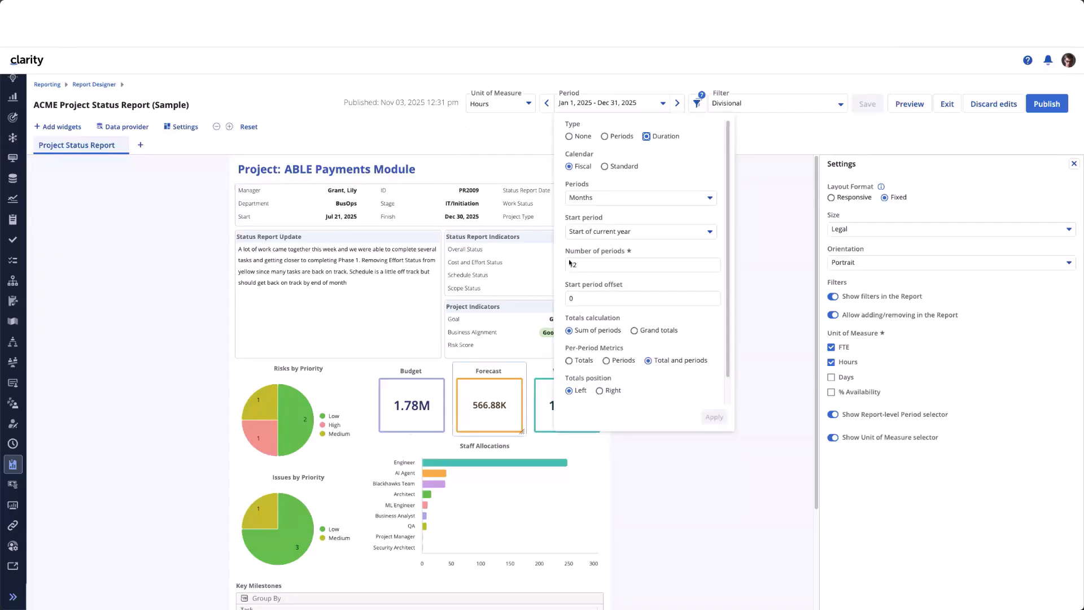
click(653, 427)
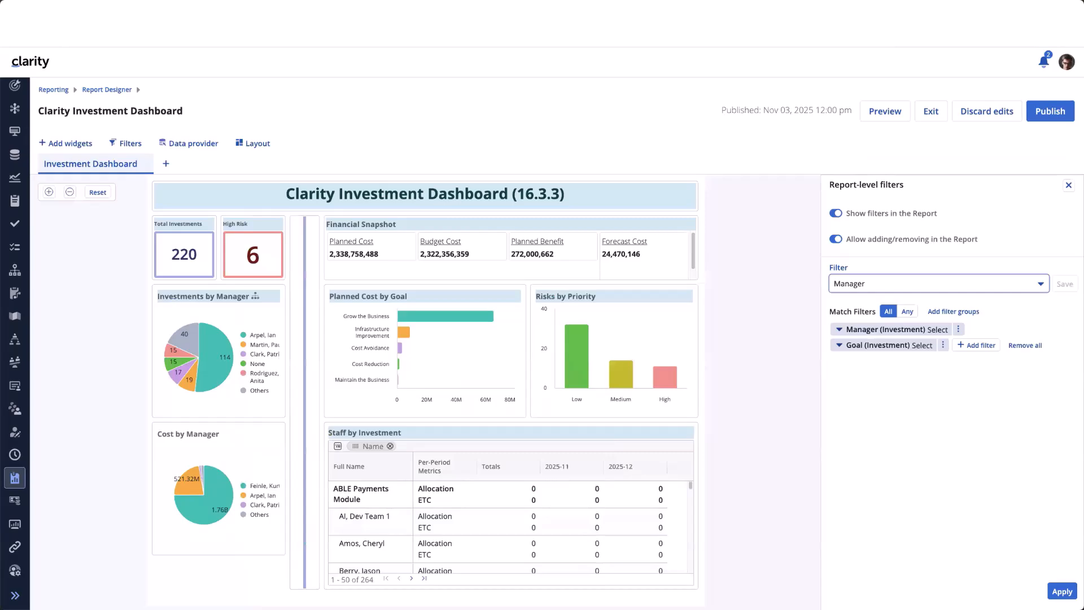
Open the chart properties of the Planned Cost by Goal widget on the Clarity Investment Dashboard to examine its period settings.
mouse_move(473, 354)
click(192, 362)
click(486, 360)
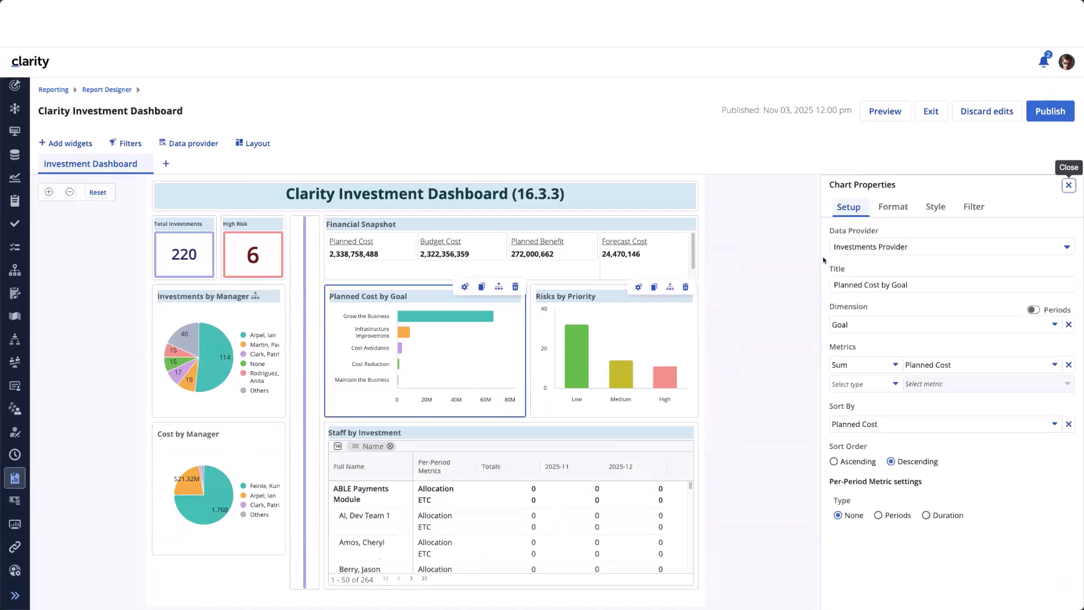
Examine the Planned Cost by Goal chart's format options and its per-period metric settings for the Periods and Duration types.
click(902, 208)
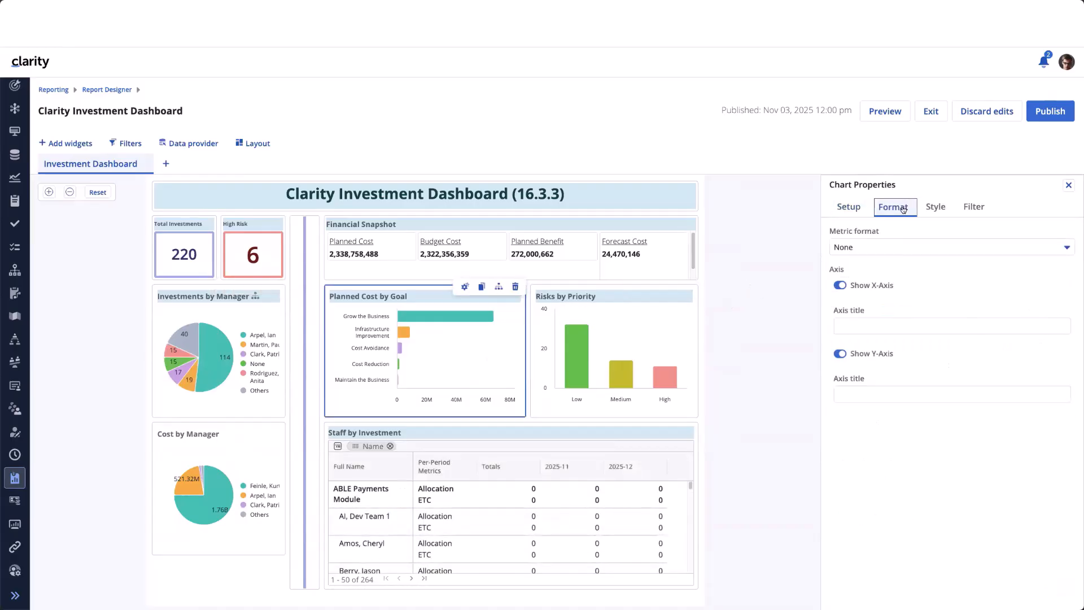
click(849, 208)
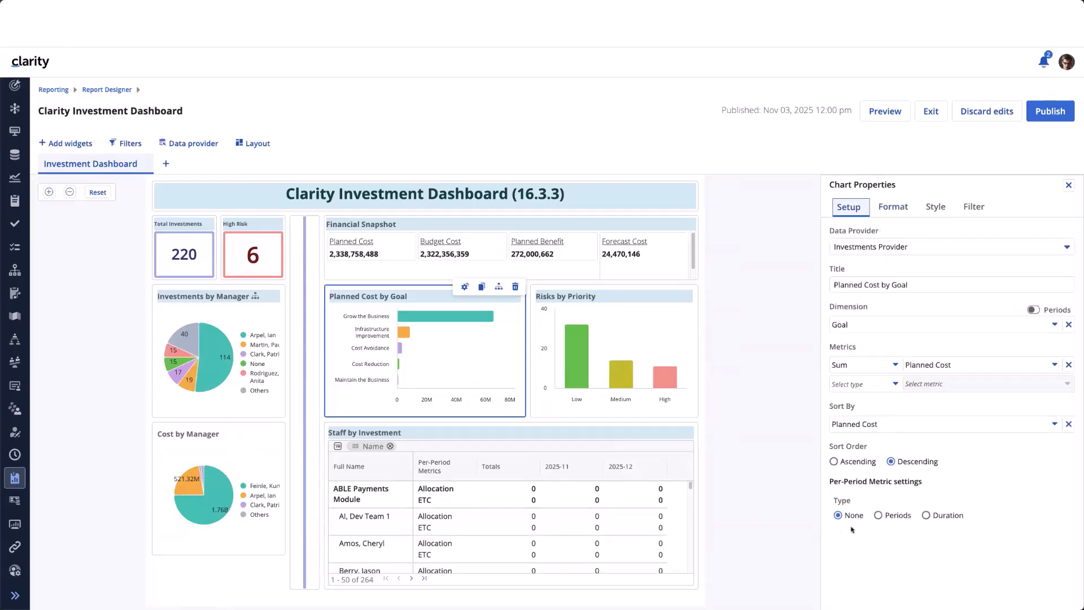
click(879, 514)
scroll(921, 476, down, 1)
scroll(922, 476, down, 2)
click(926, 434)
scroll(977, 418, down, 2)
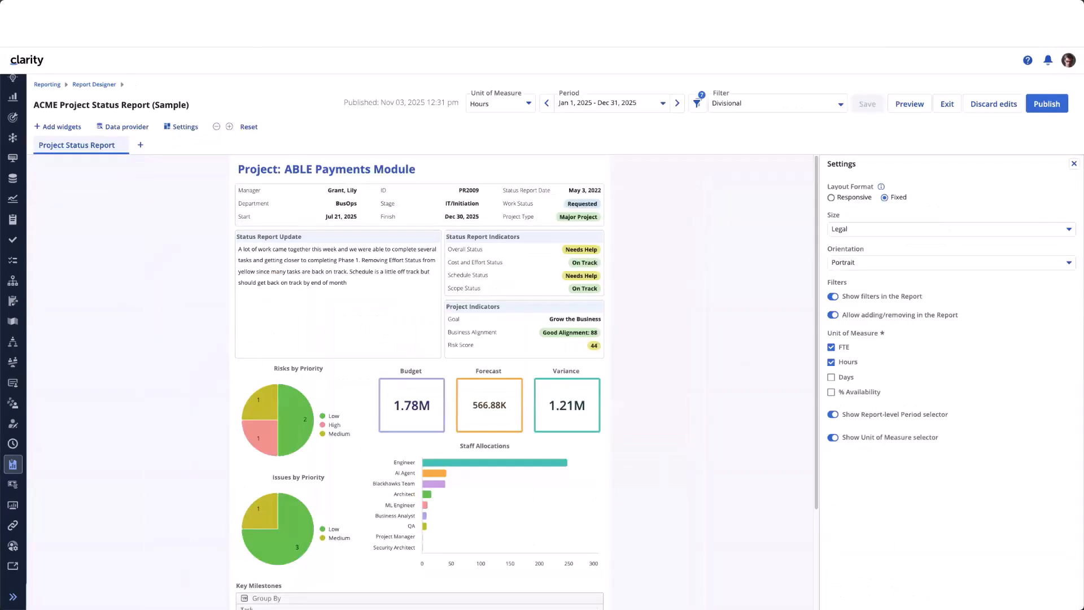
Compare the ACME Project Status Report's report-level period settings with the Budget number tile's per-period metric settings.
click(630, 108)
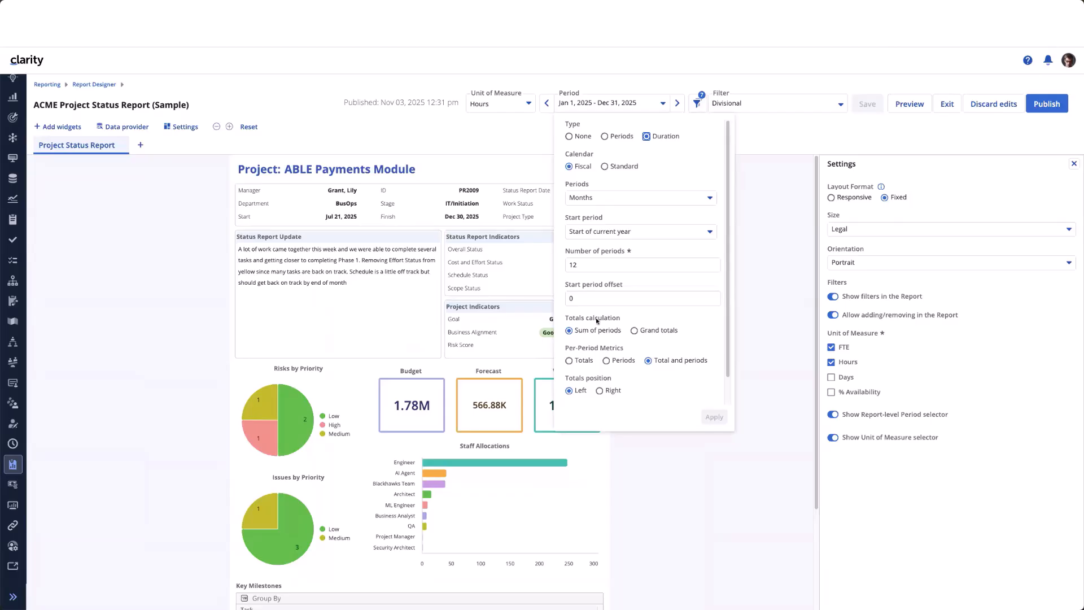
click(494, 137)
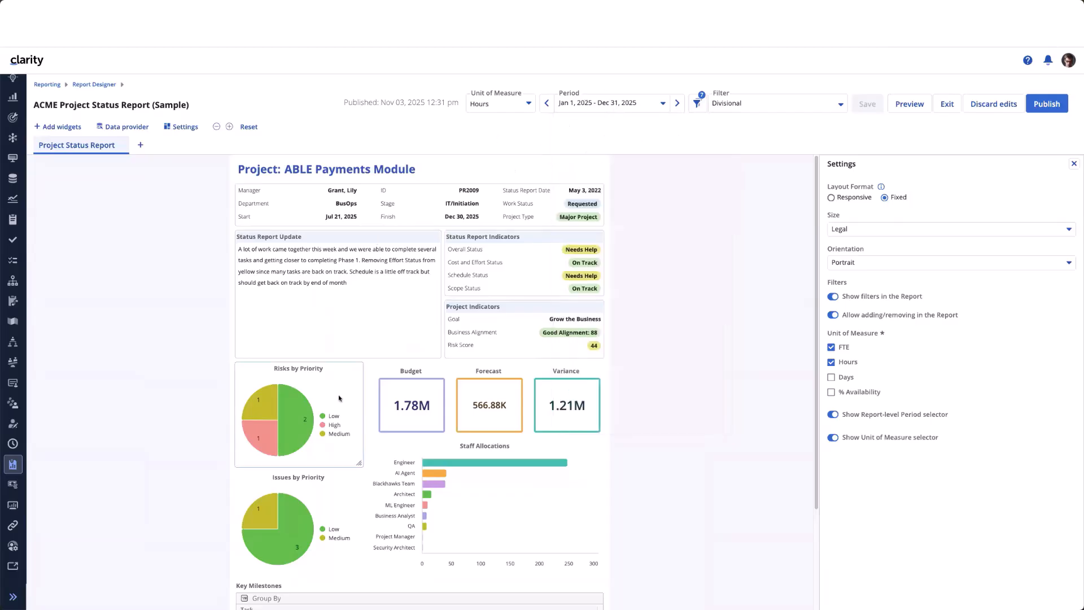
click(1073, 163)
click(543, 398)
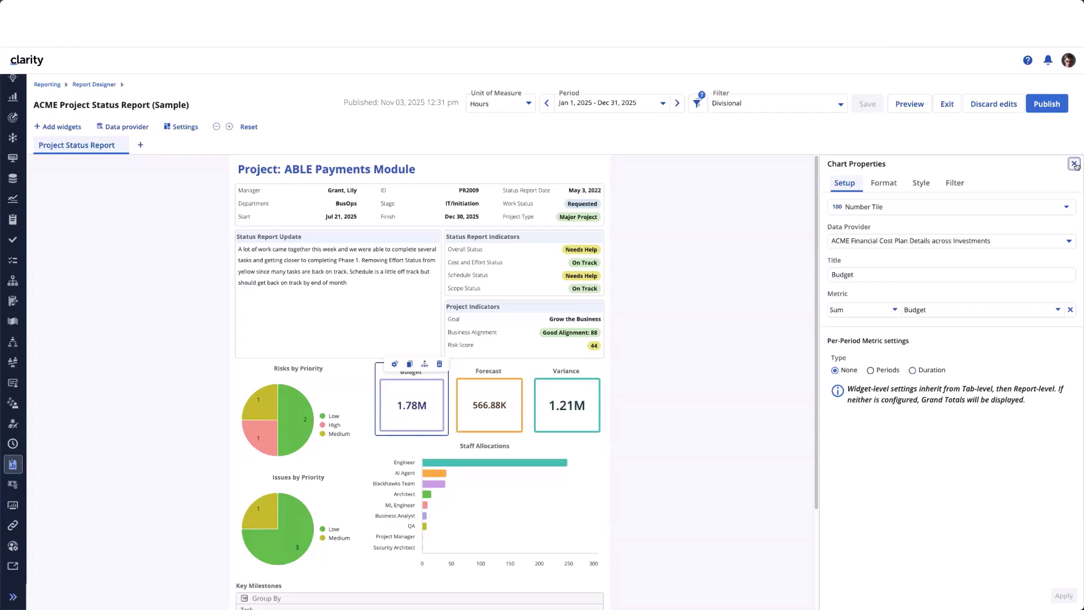
click(1074, 163)
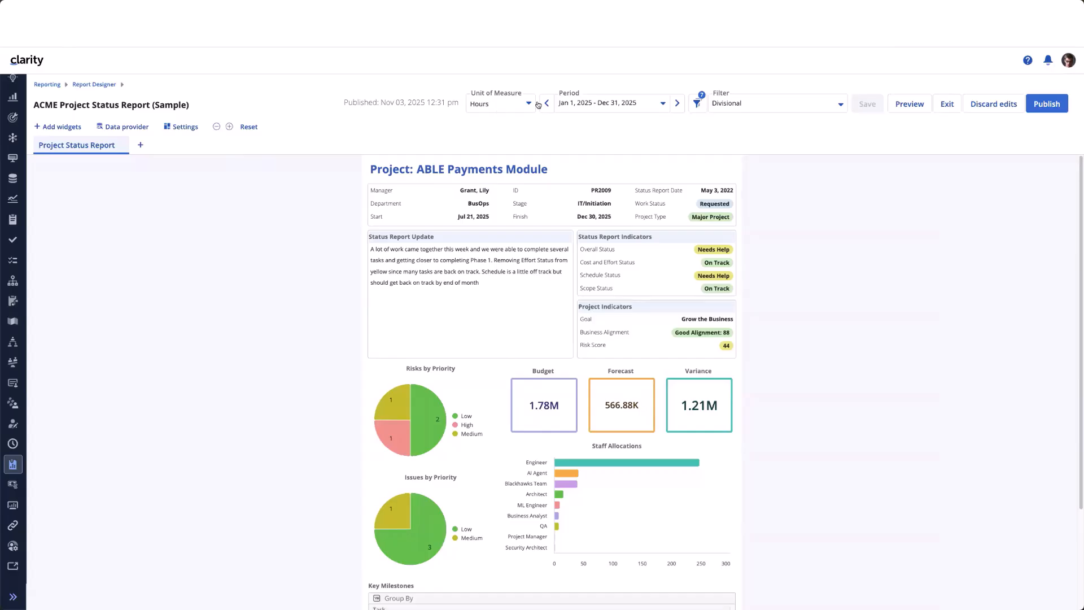
Compare the choices in the report's Unit of Measure selector with the units allowed in the report settings.
click(515, 104)
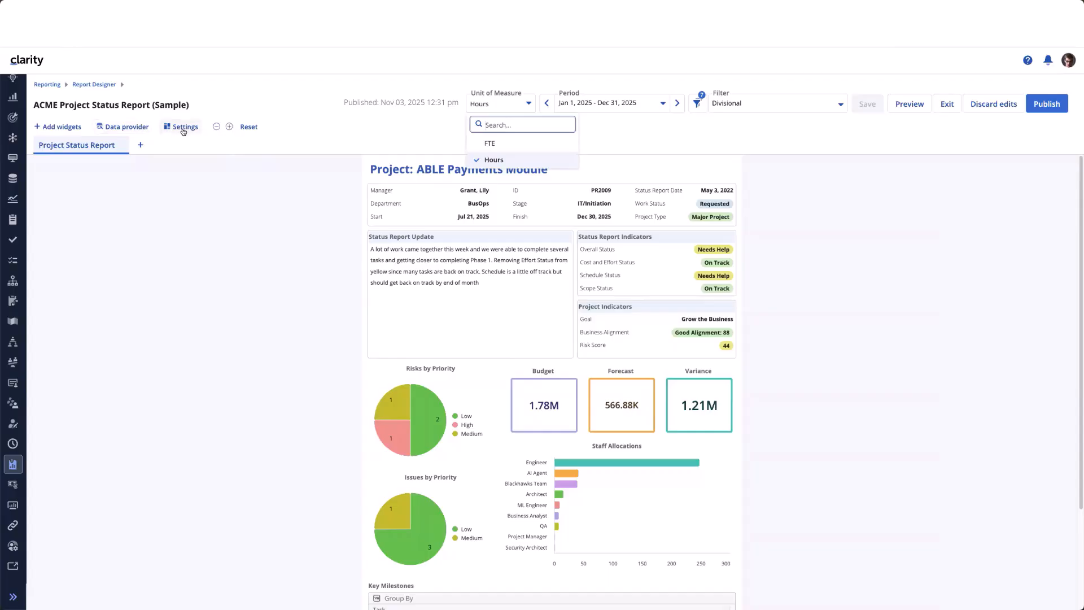
click(183, 127)
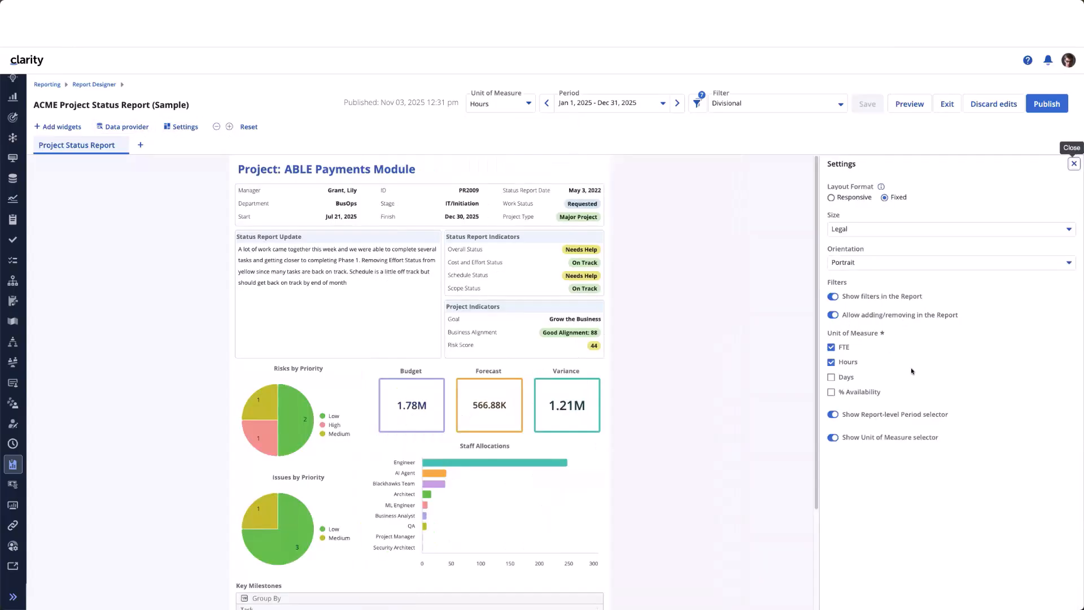